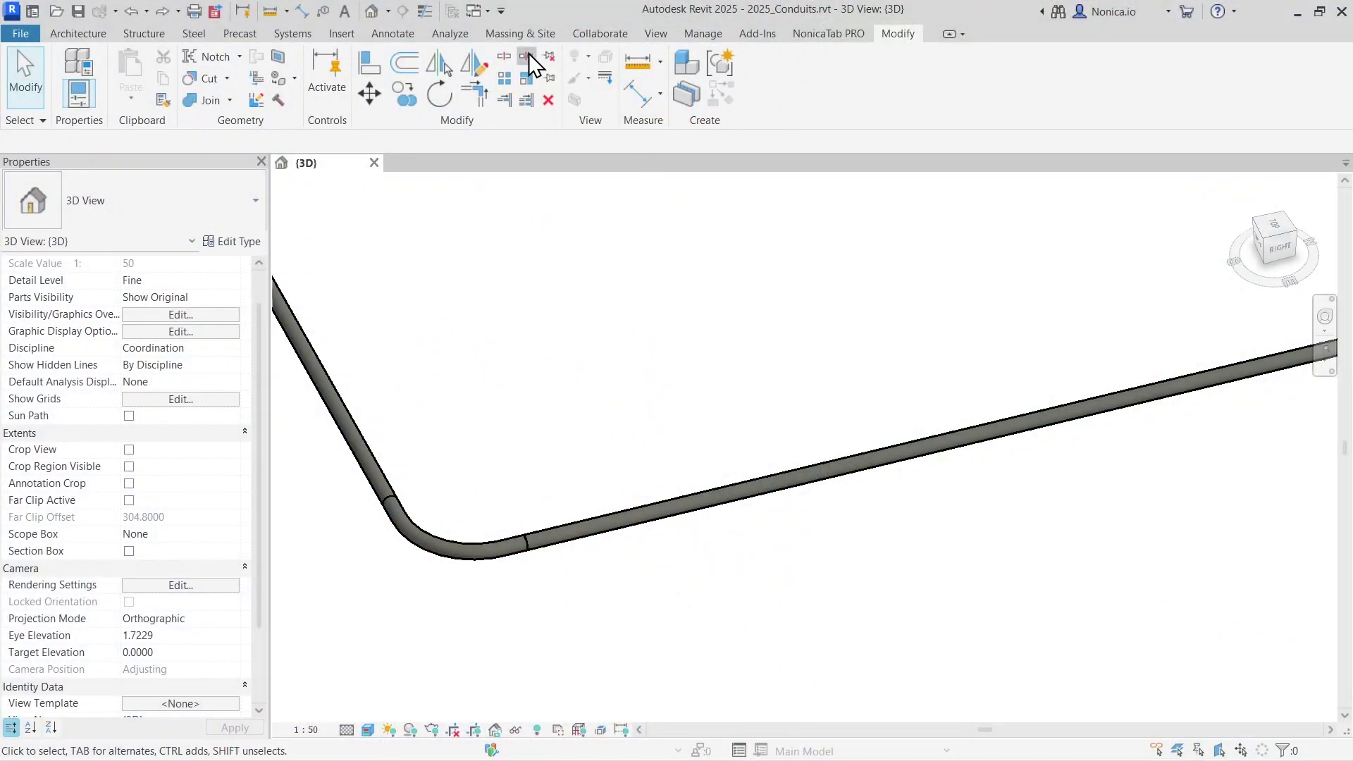
Split the long straight conduit just past the elbow into two pieces with Split Element
click(527, 57)
click(923, 444)
key(Escape)
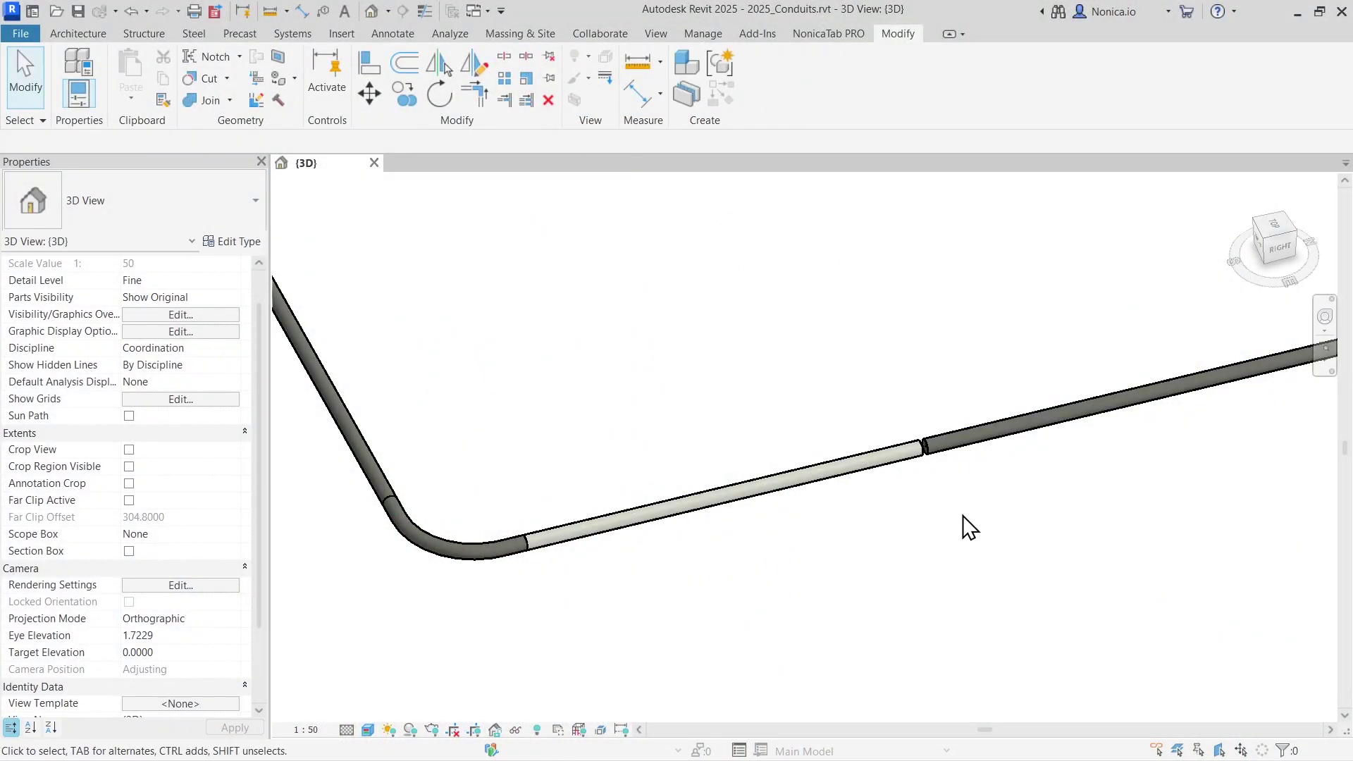
scroll(971, 530, down, 5)
scroll(881, 402, up, 2)
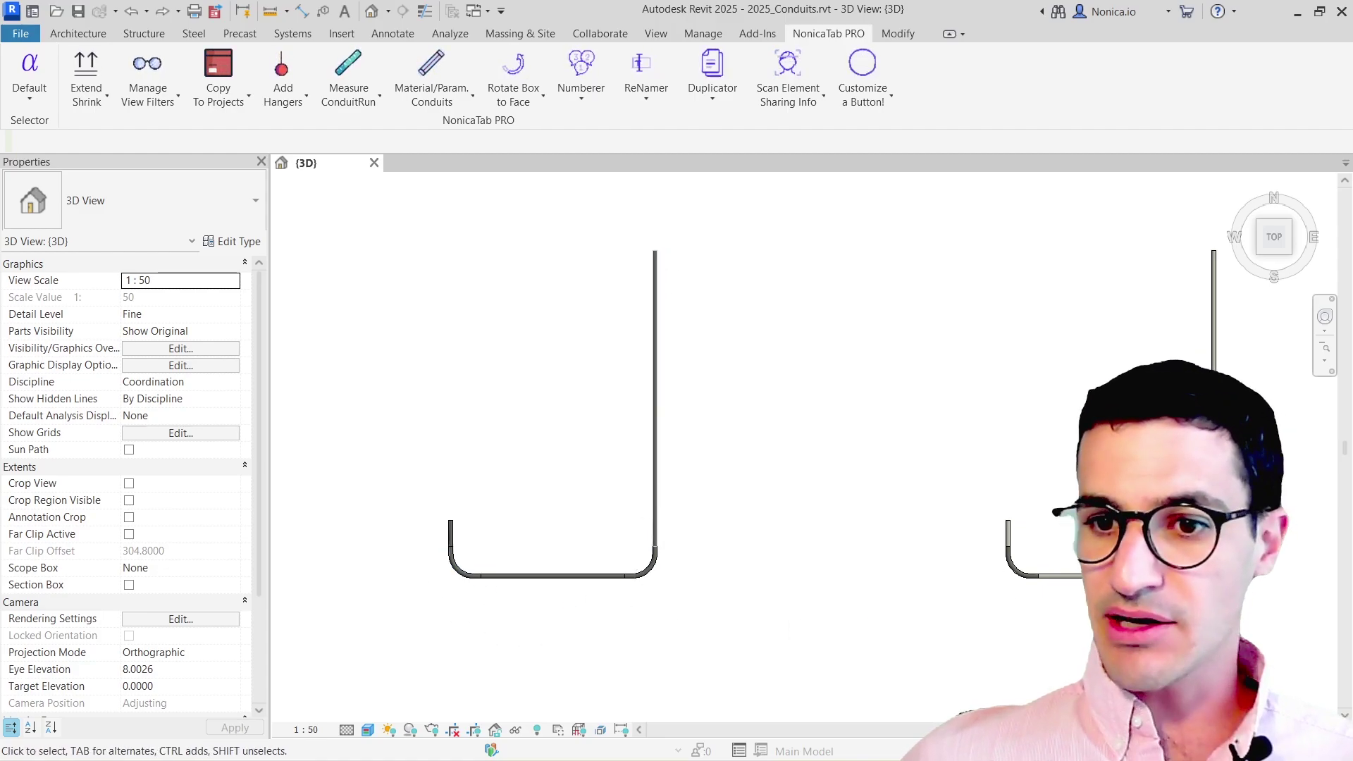
scroll(1272, 530, up, 2)
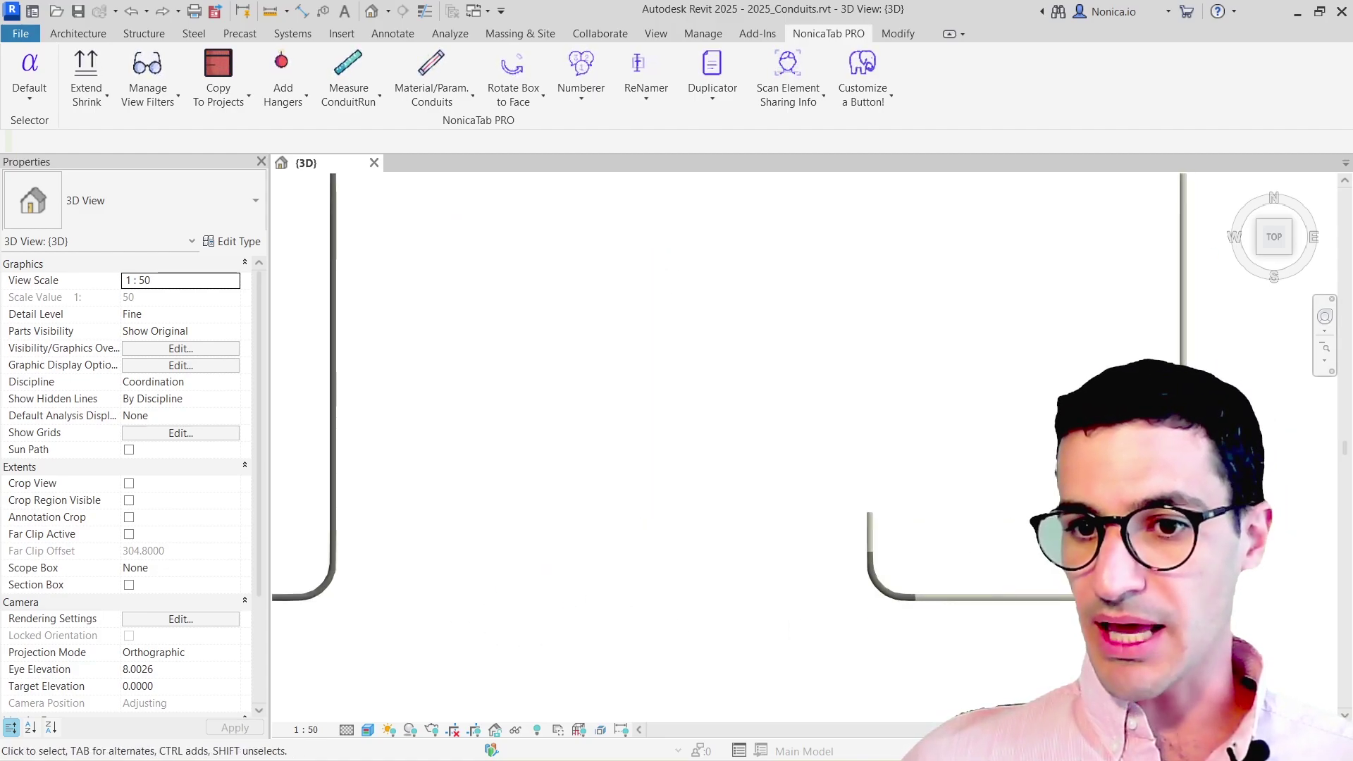
scroll(1240, 542, down, 1)
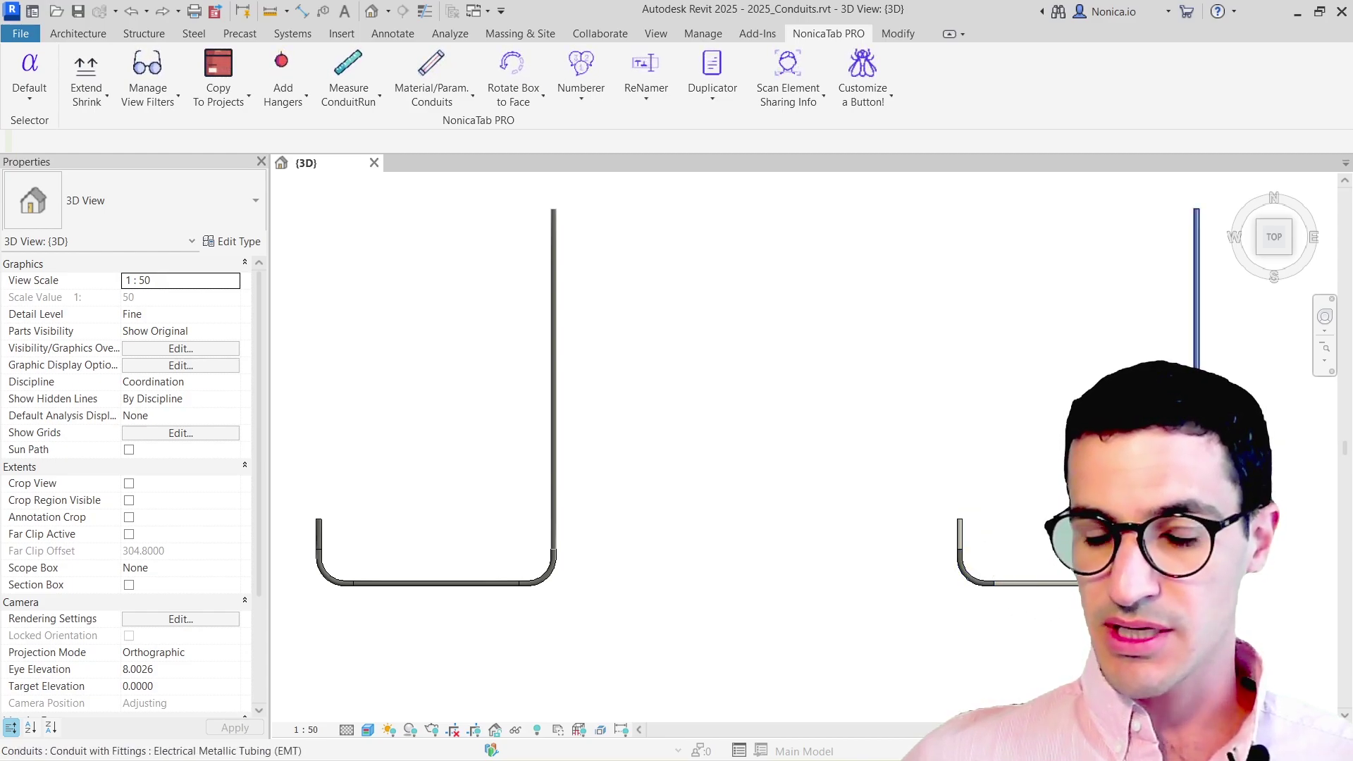
scroll(507, 459, up, 2)
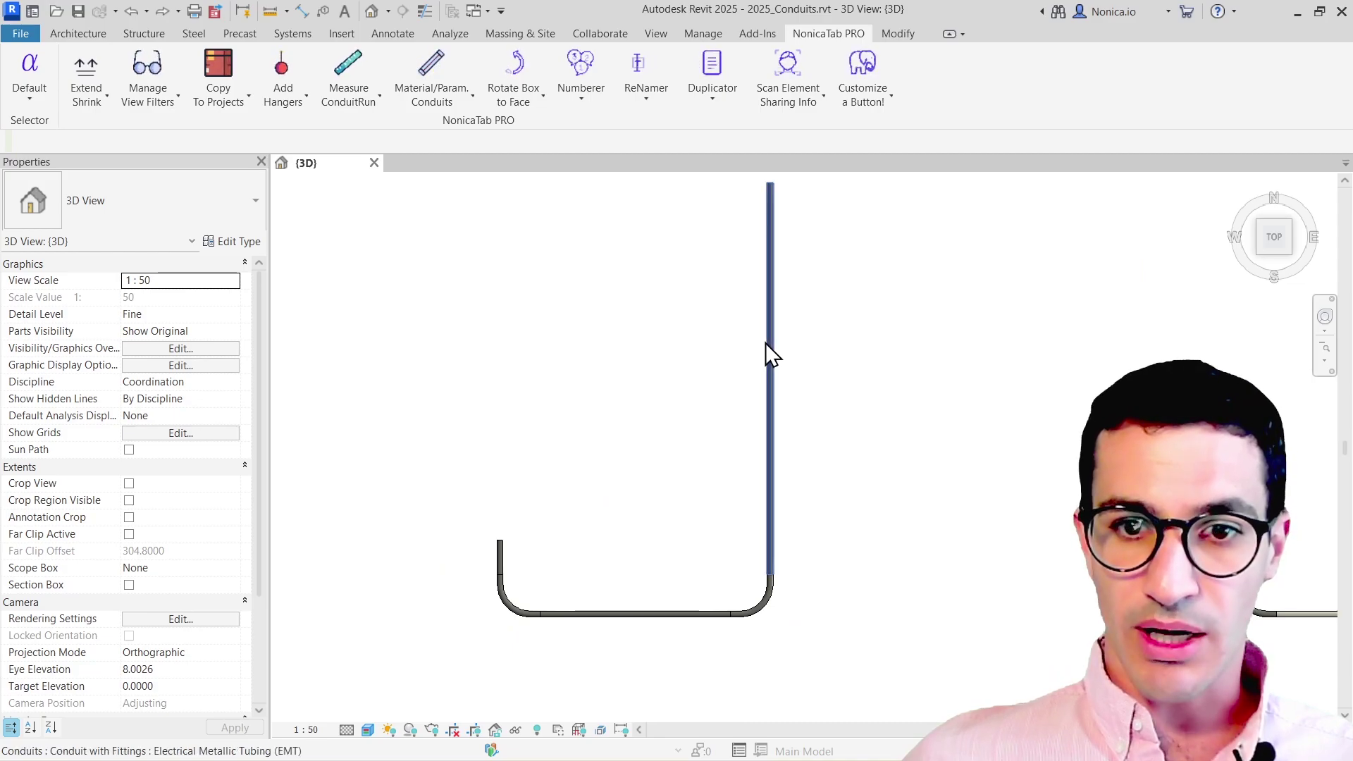
click(765, 344)
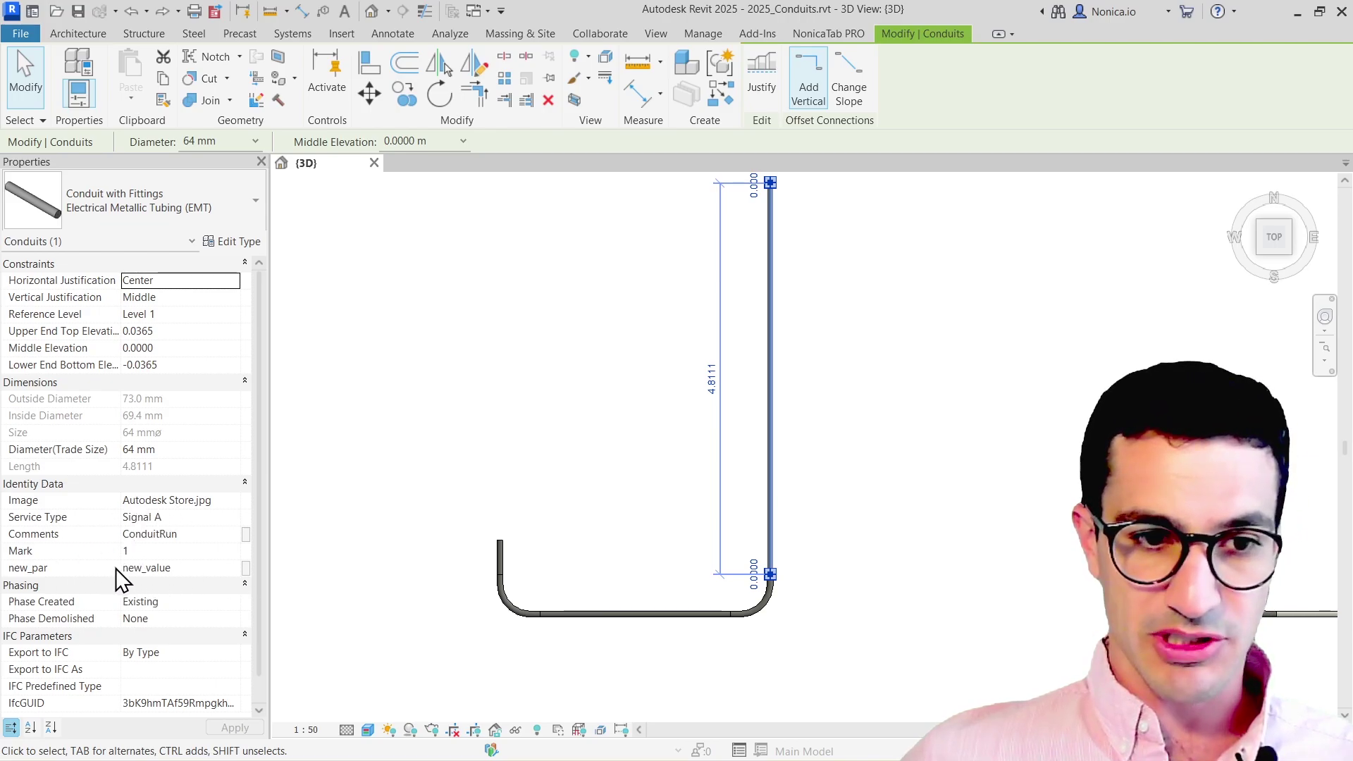
click(665, 646)
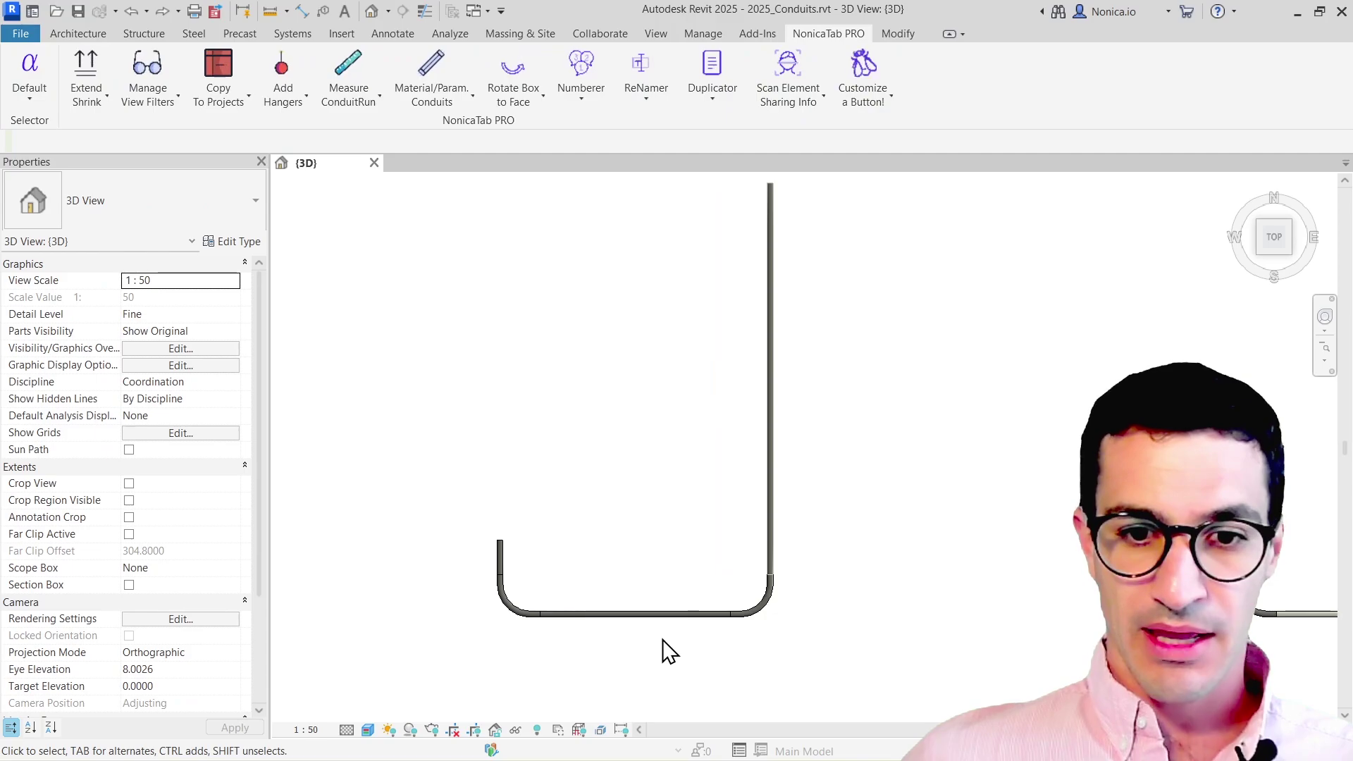
click(743, 623)
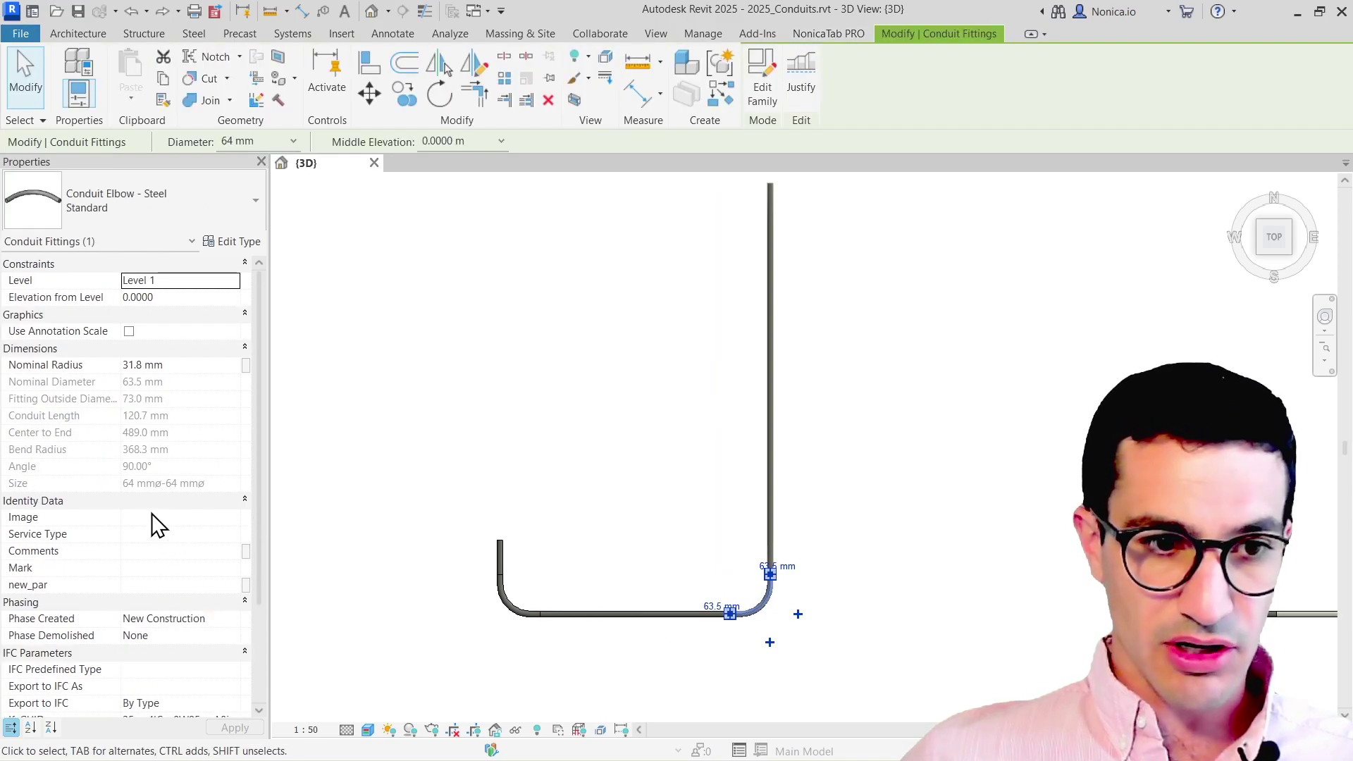
click(536, 615)
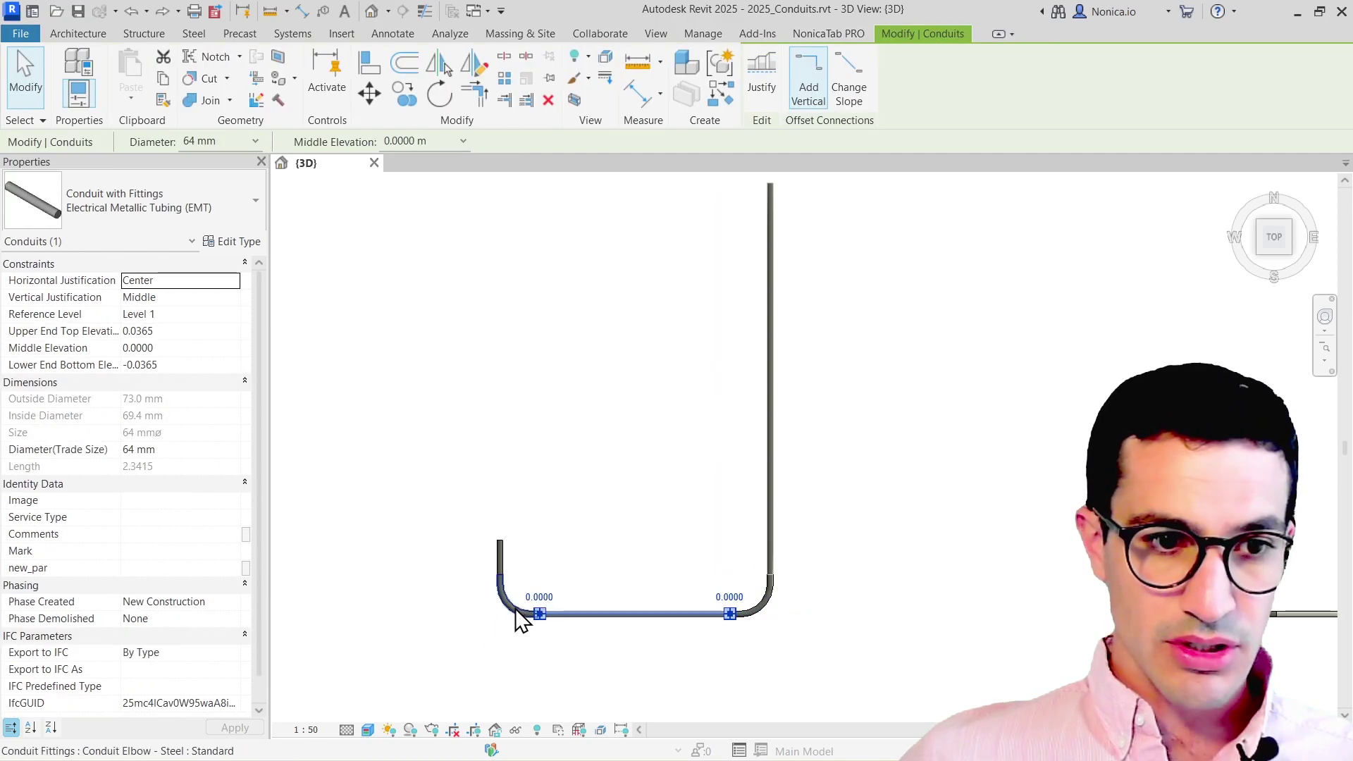
click(503, 599)
click(500, 564)
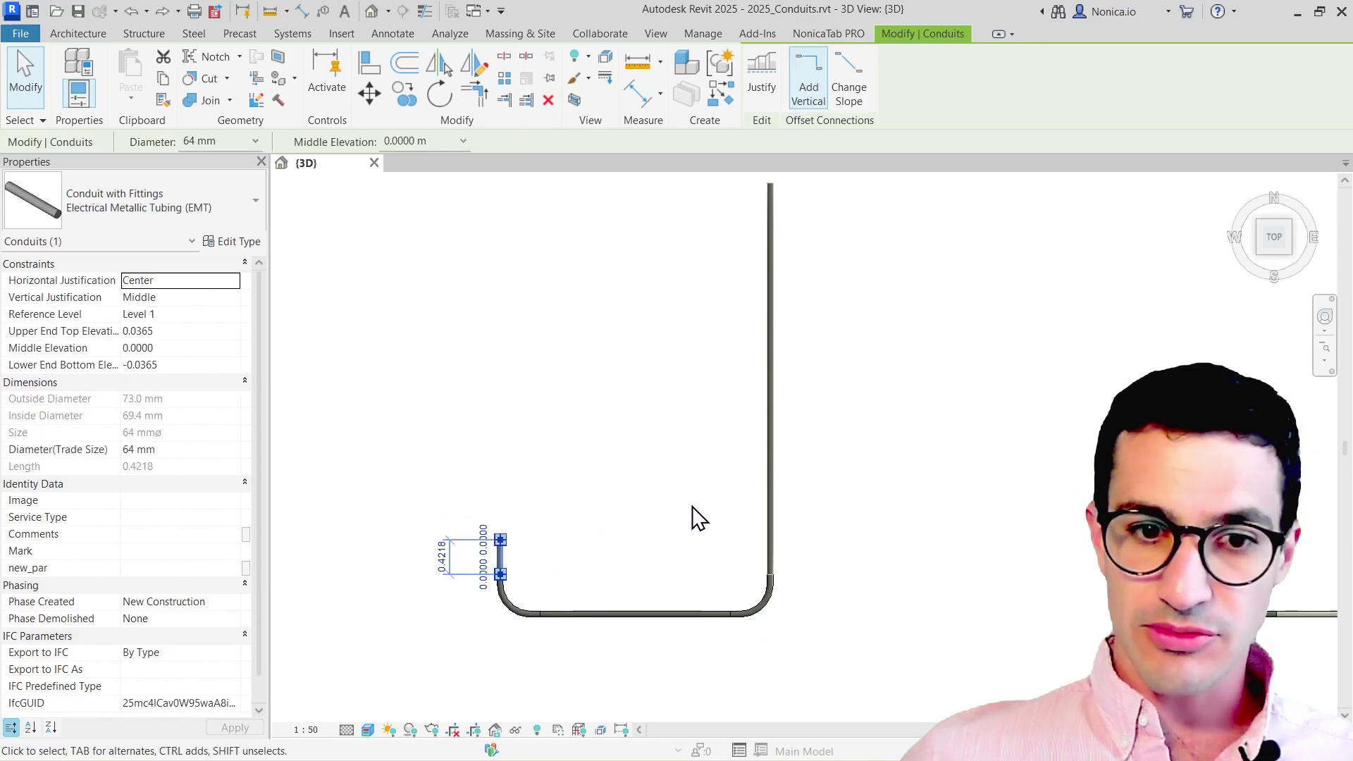
click(700, 438)
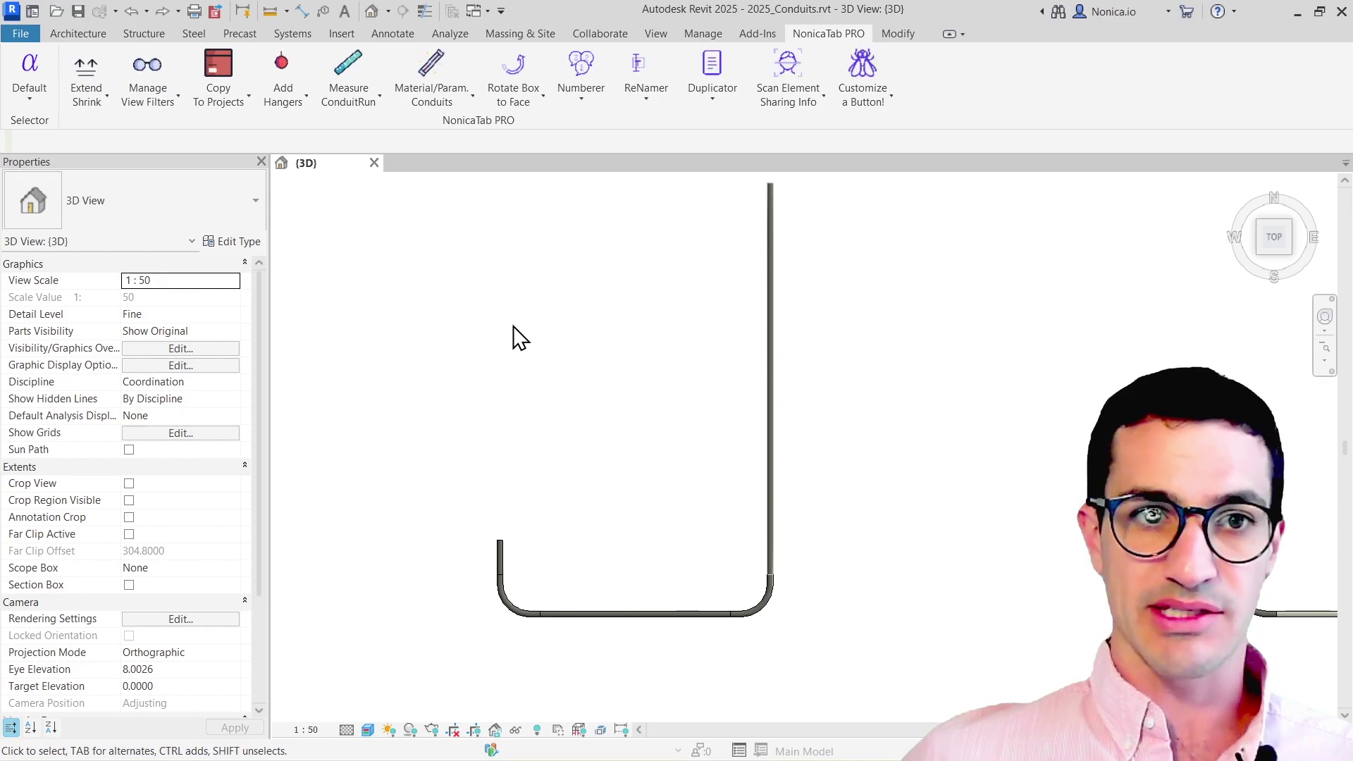
Open Material/Param. Conduits and uncheck Paint & Copy Material, keeping only instance-value copying
click(441, 60)
drag(620, 275, 404, 195)
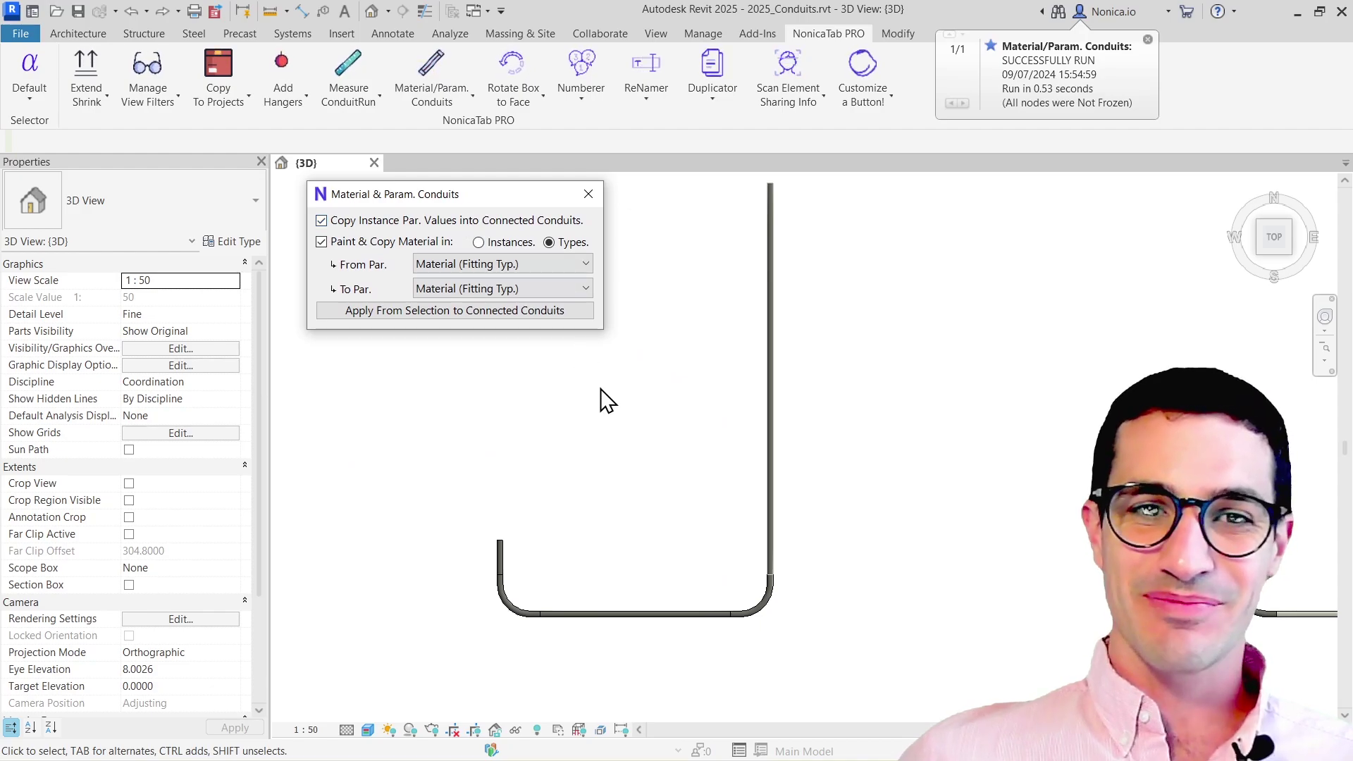
click(321, 241)
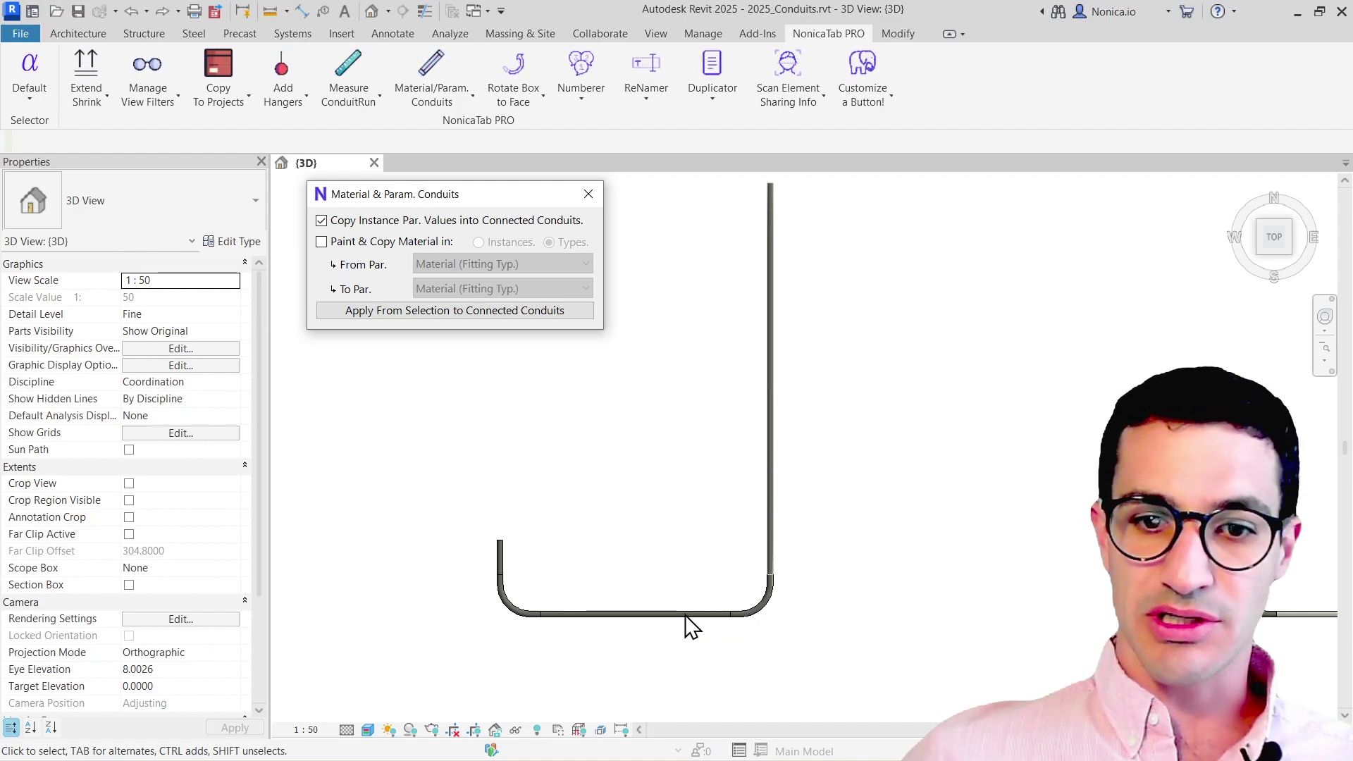
Copy the tall conduit's Comments, Service Type and new_par values to connected pieces, then check the elbow and horizontal conduit
click(771, 386)
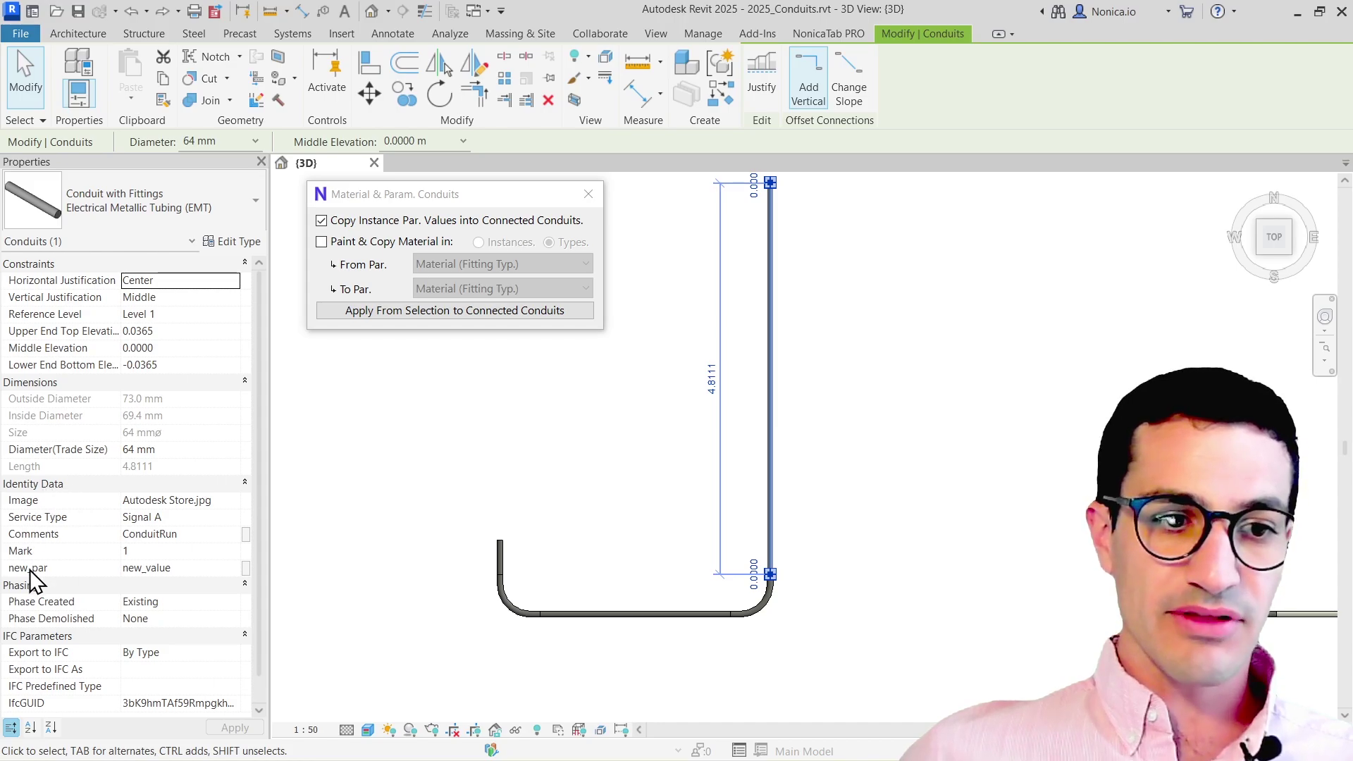
mouse_move(44, 575)
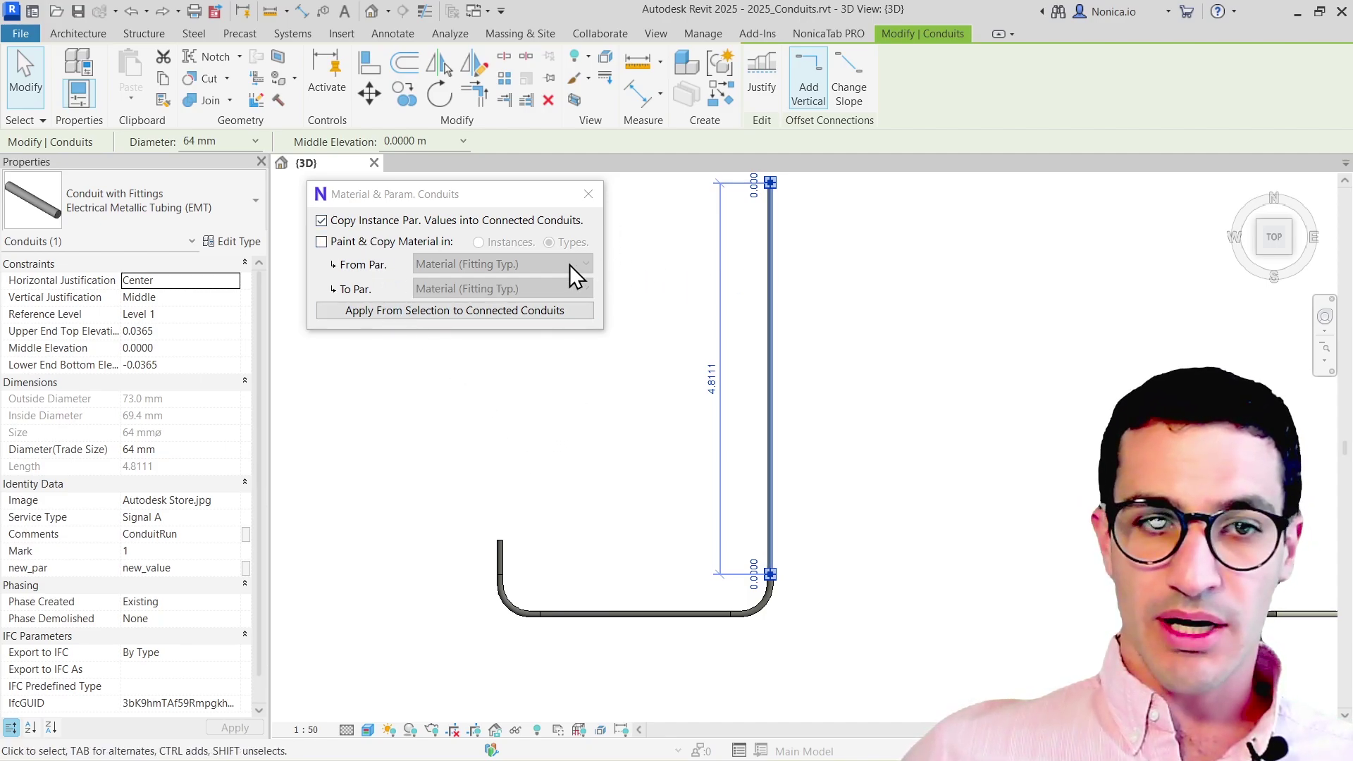
click(390, 314)
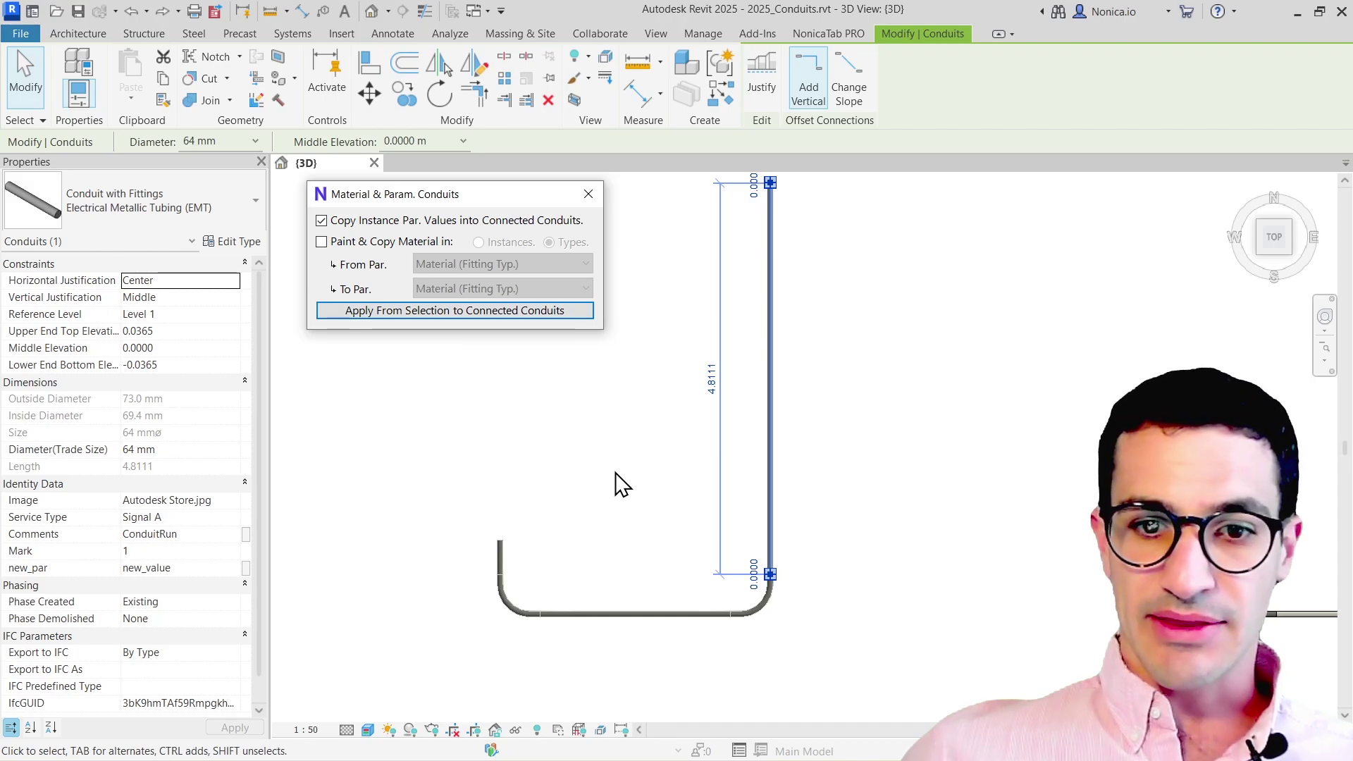
click(762, 603)
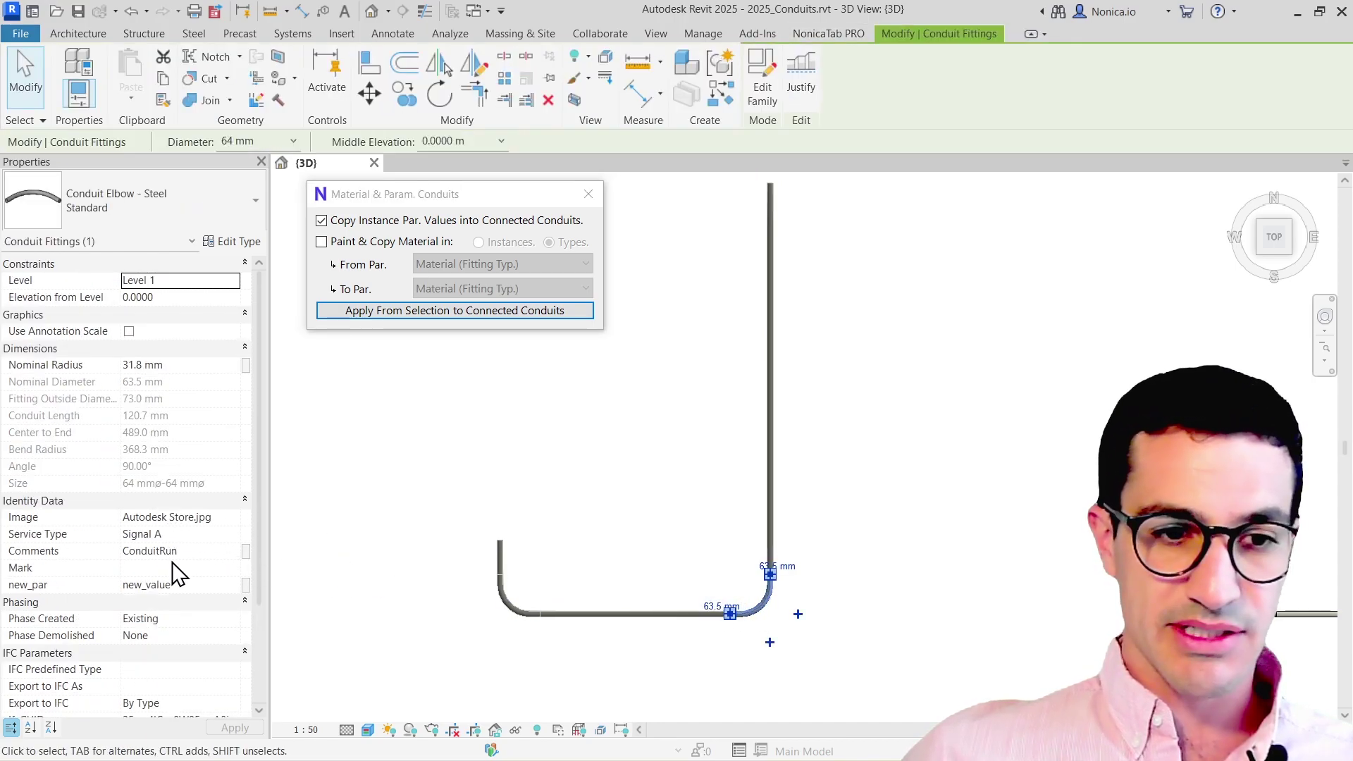
click(571, 614)
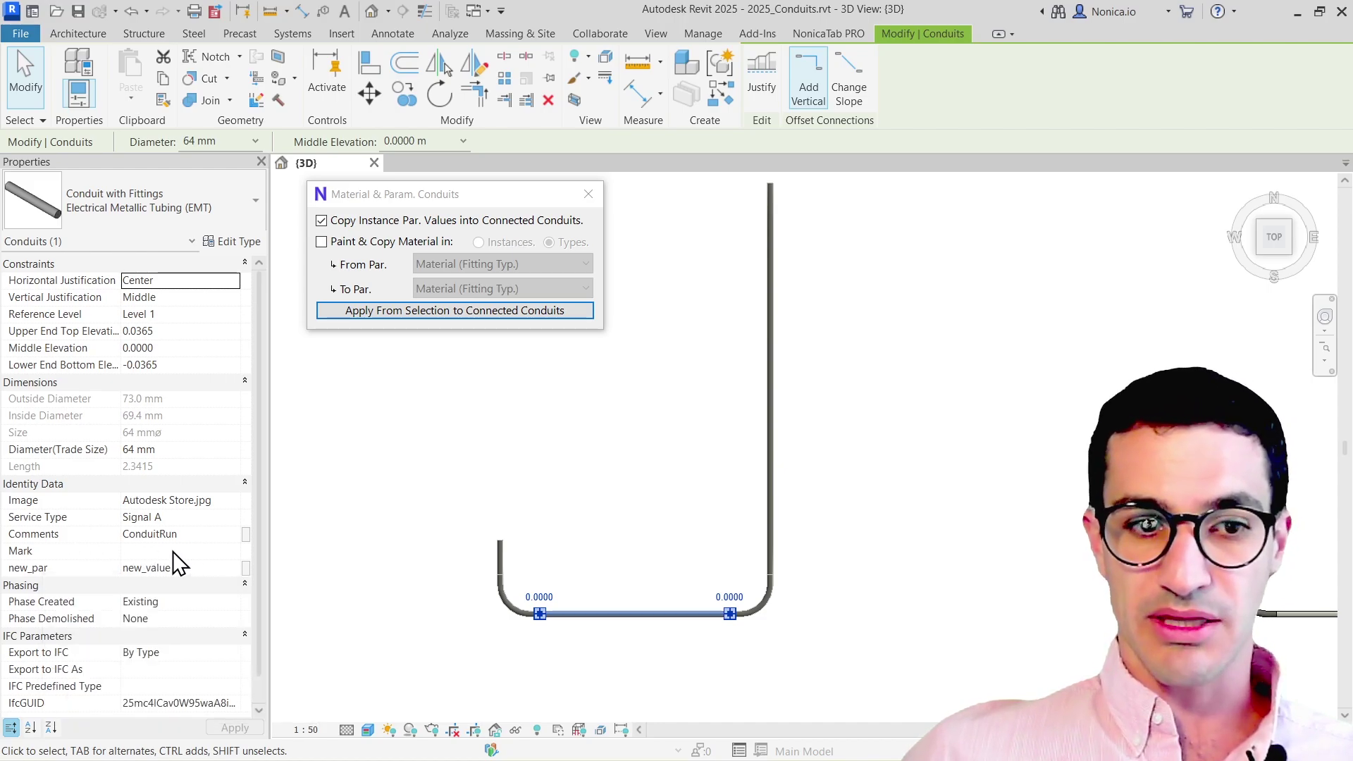
Select the bottom-right elbow and switch the tool from Copy Instance Par. Values to Paint & Copy Material (Types)
click(444, 432)
scroll(933, 414, down, 2)
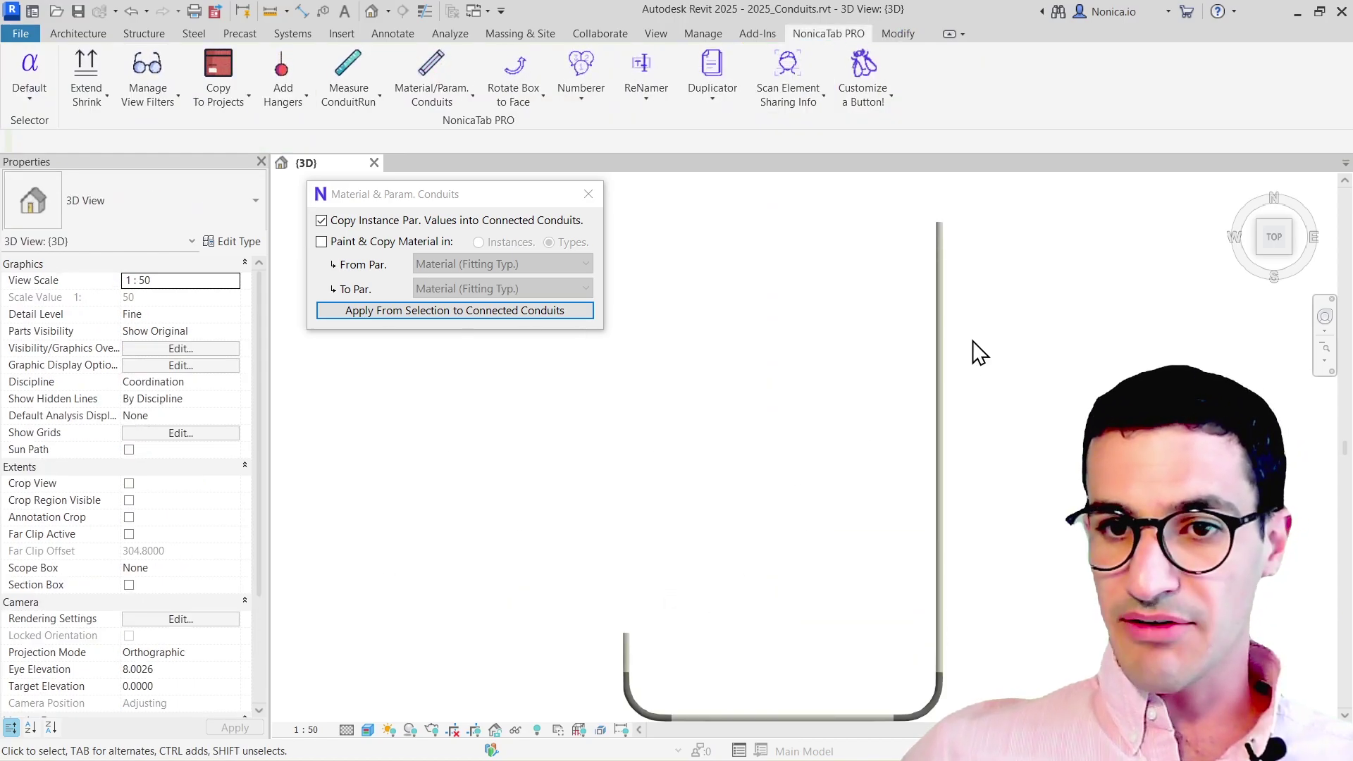
click(942, 395)
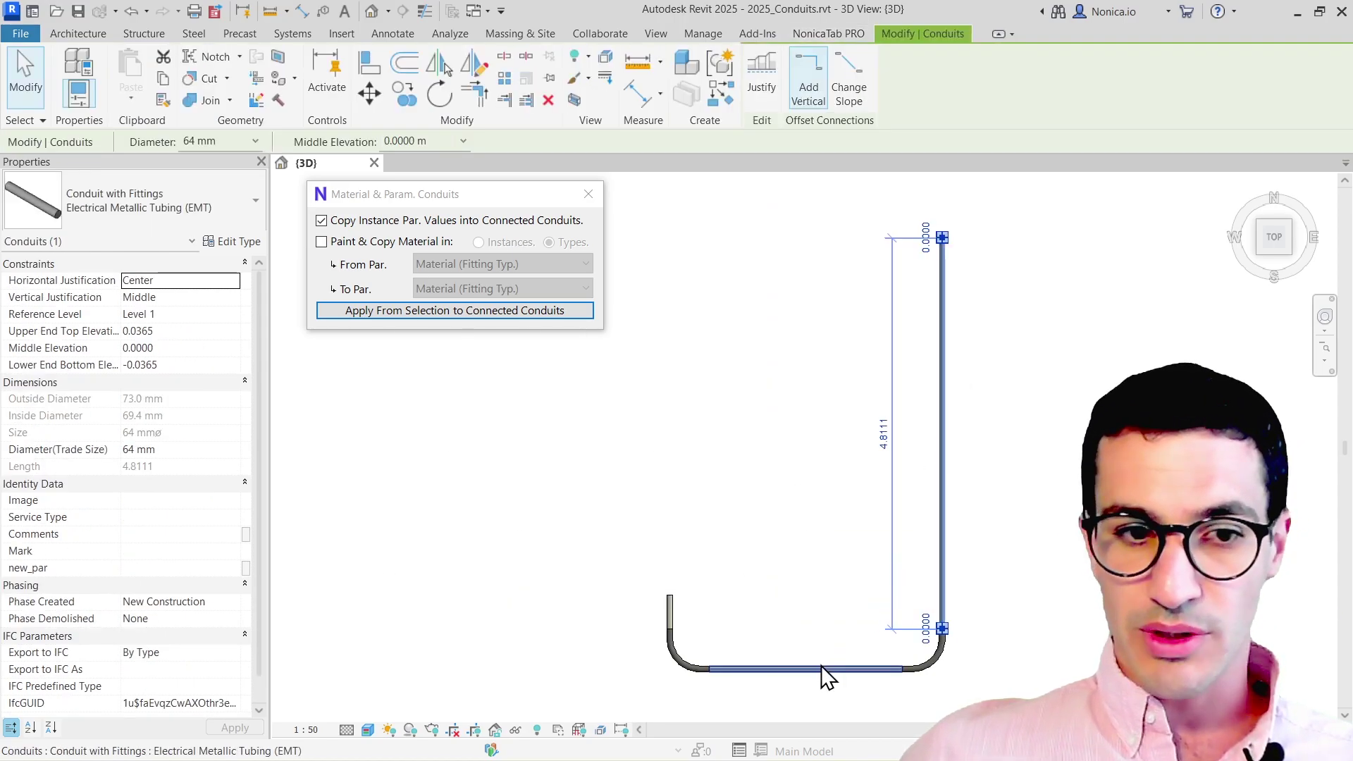
click(1012, 612)
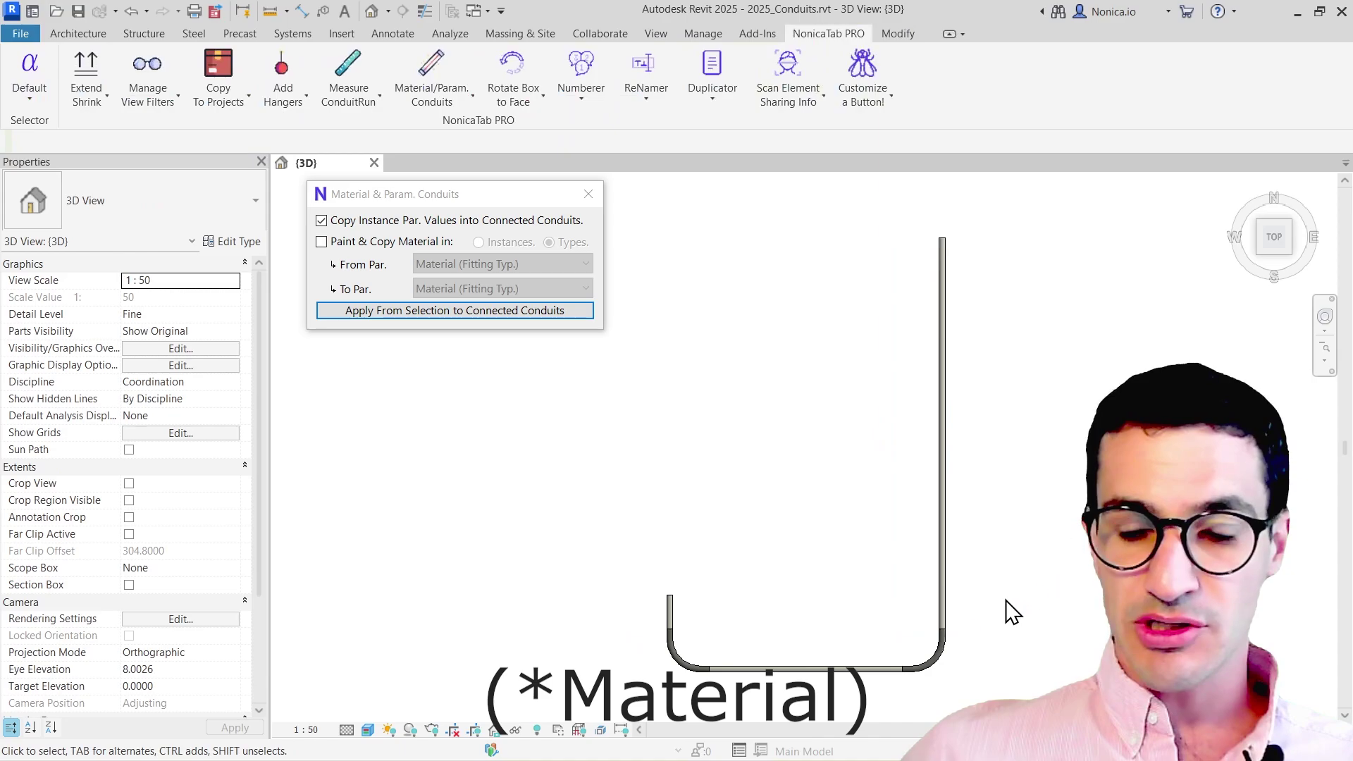
click(930, 656)
scroll(931, 658, up, 2)
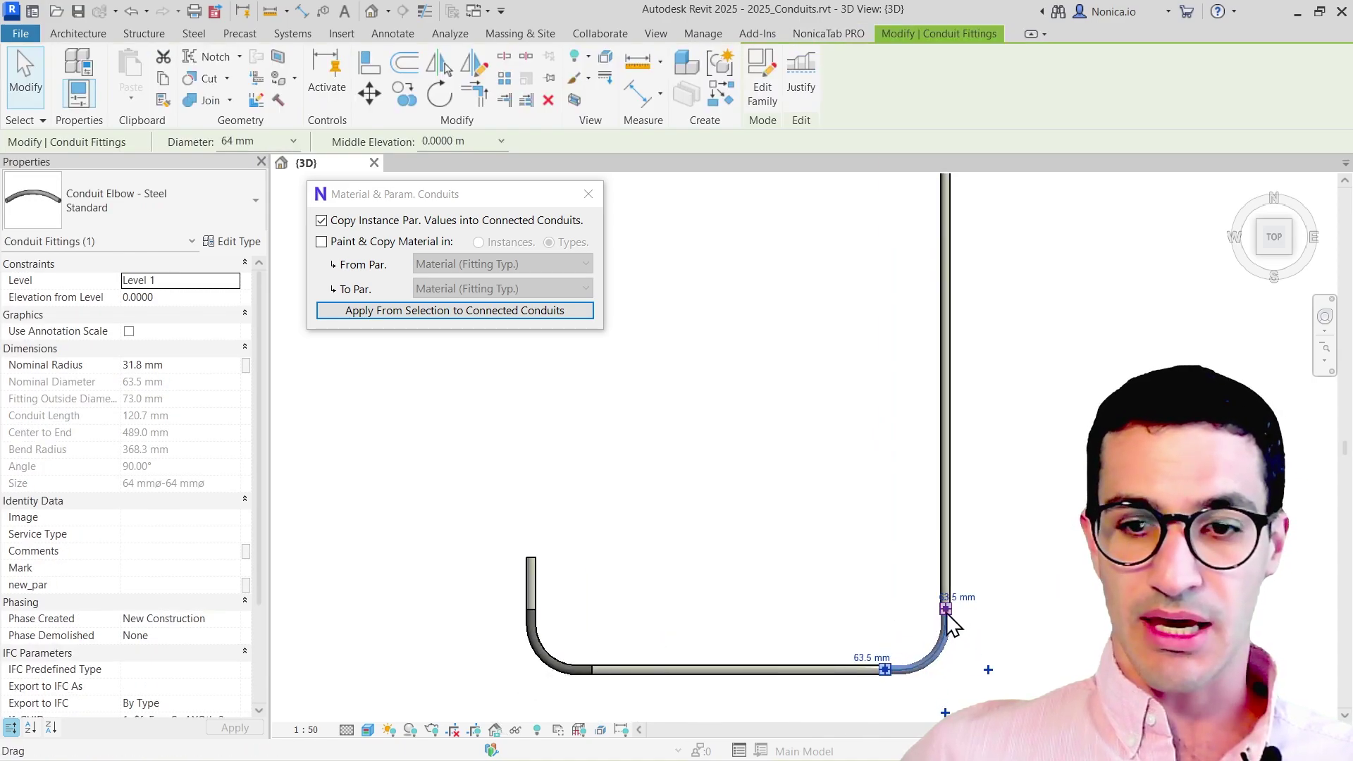
scroll(979, 513, down, 1)
middle_drag(930, 428, 780, 469)
scroll(734, 474, down, 2)
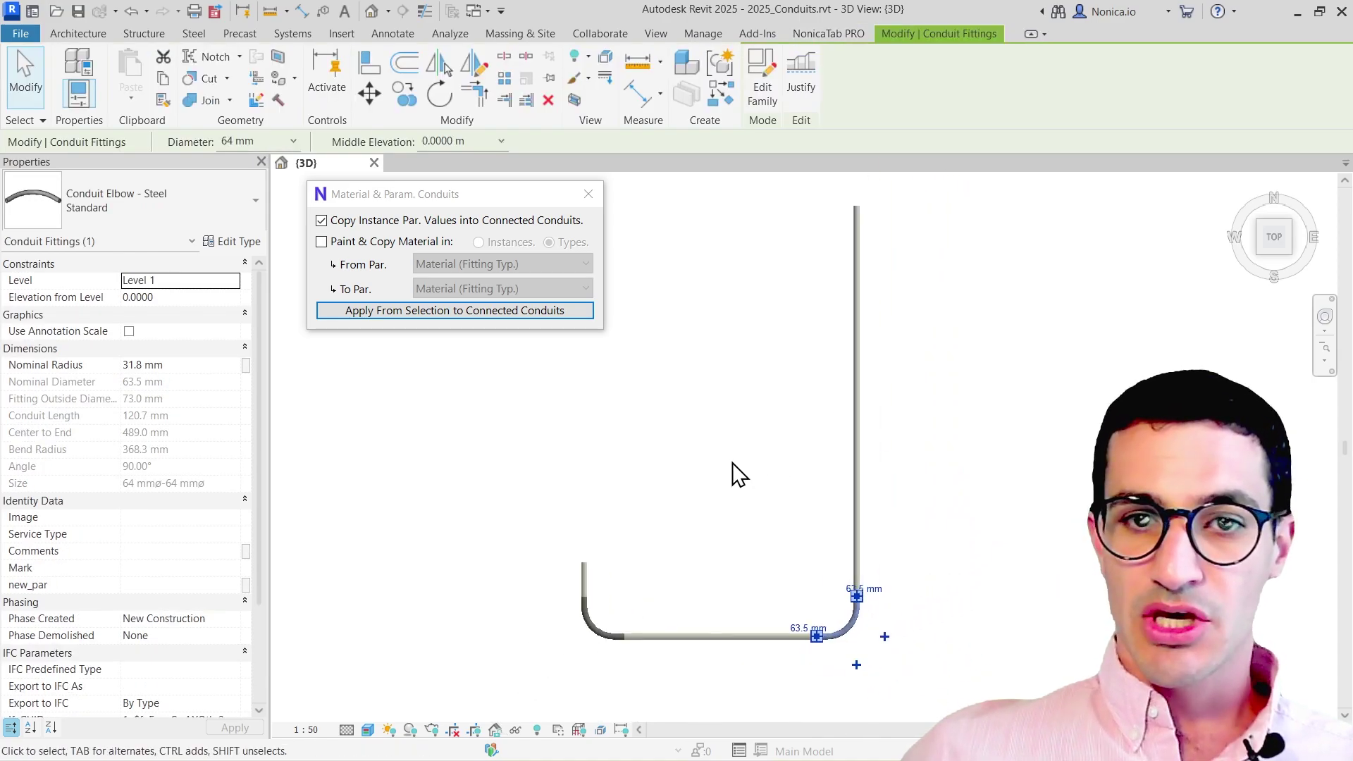
click(351, 222)
click(340, 243)
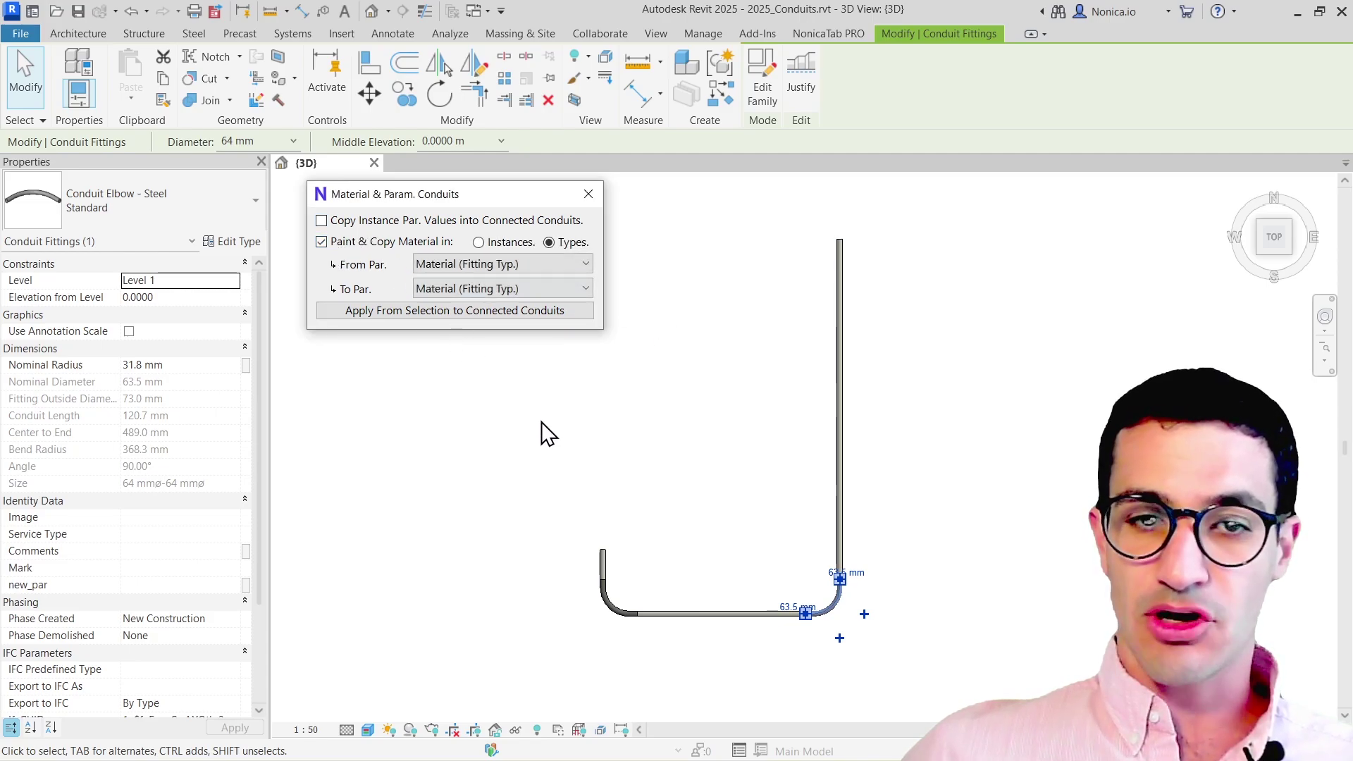
Set From and To Par. to Material (Fitting Typ.) and apply the elbow's material to its connected conduits
scroll(762, 592, up, 1)
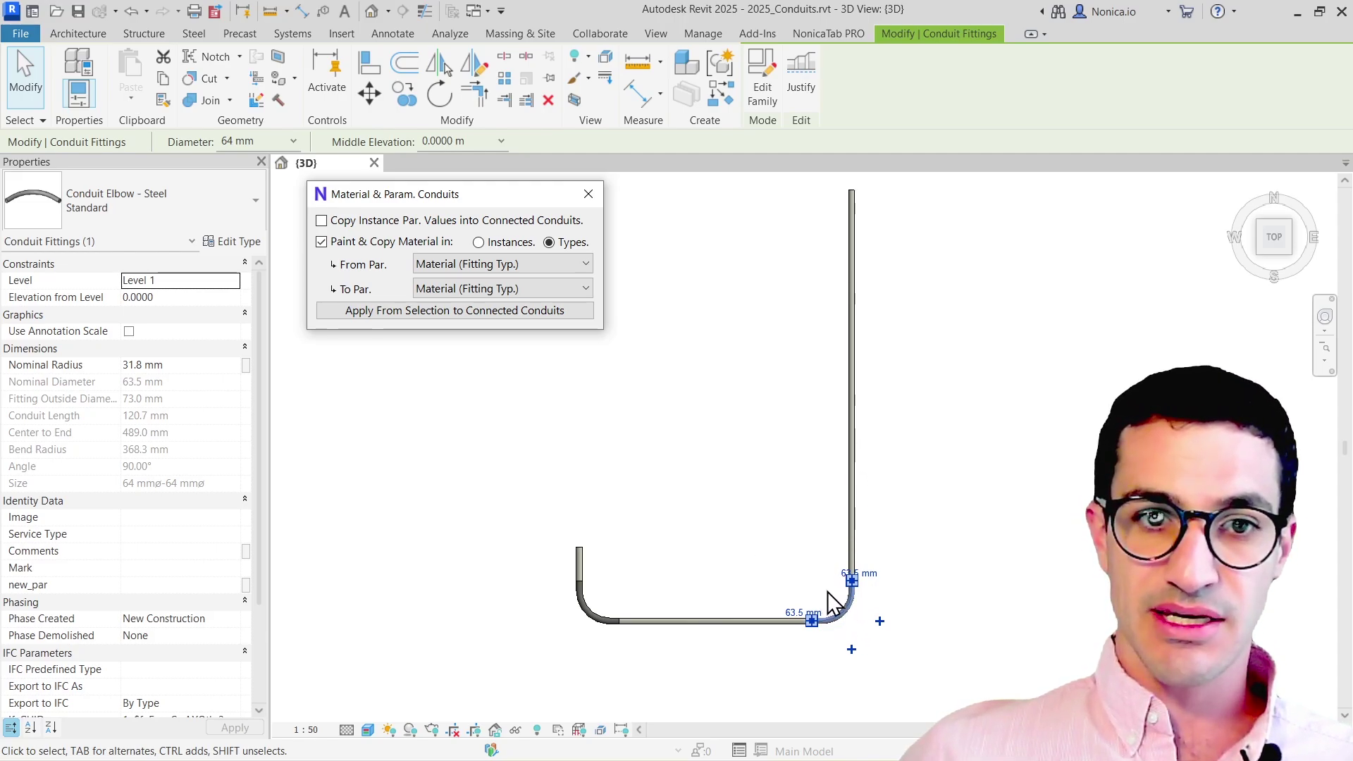
click(508, 266)
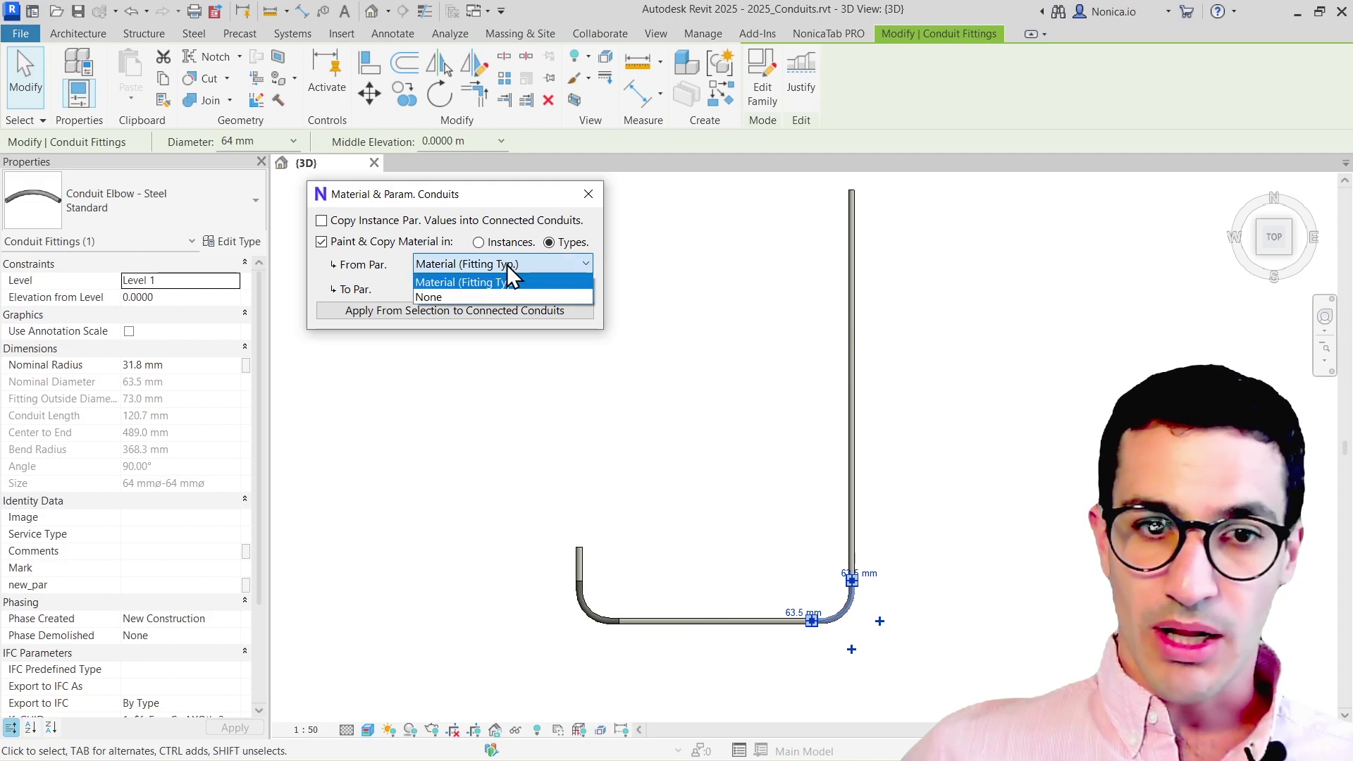
click(470, 282)
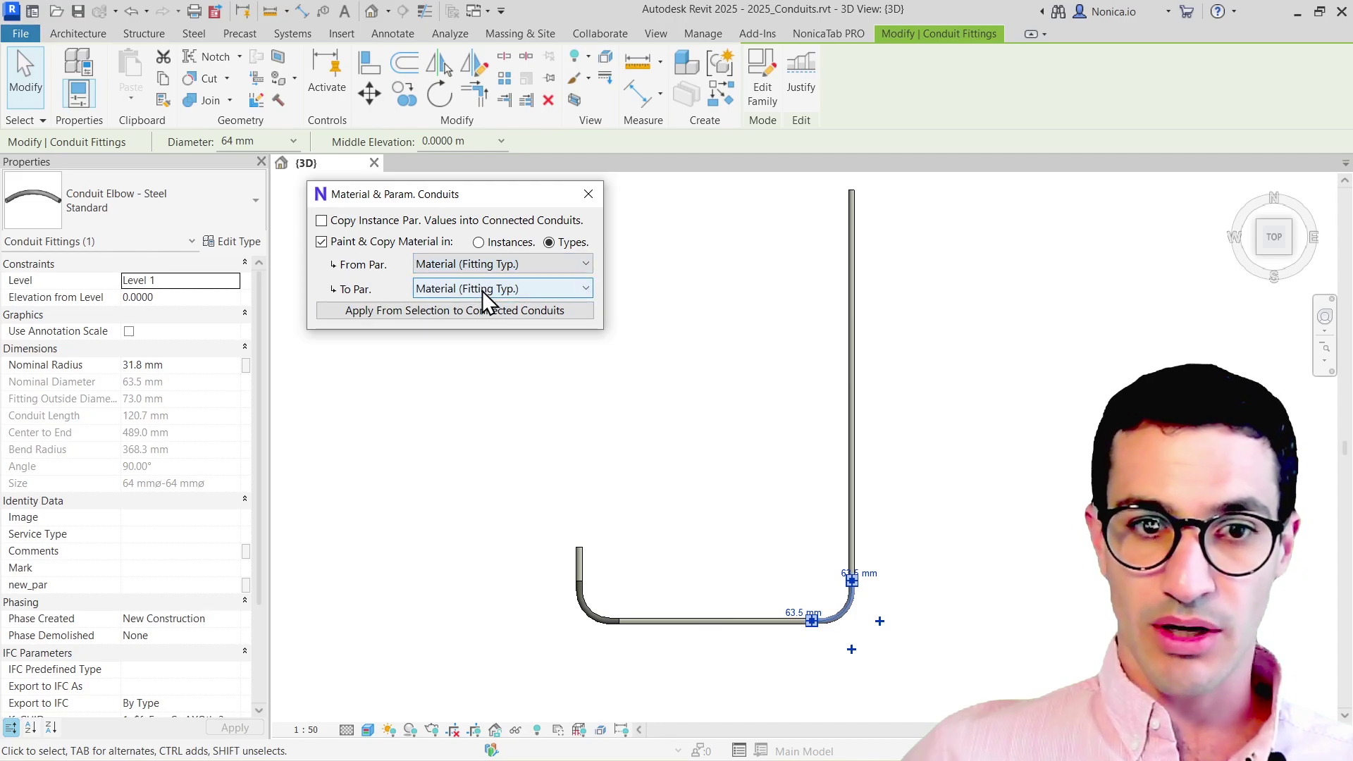
click(476, 289)
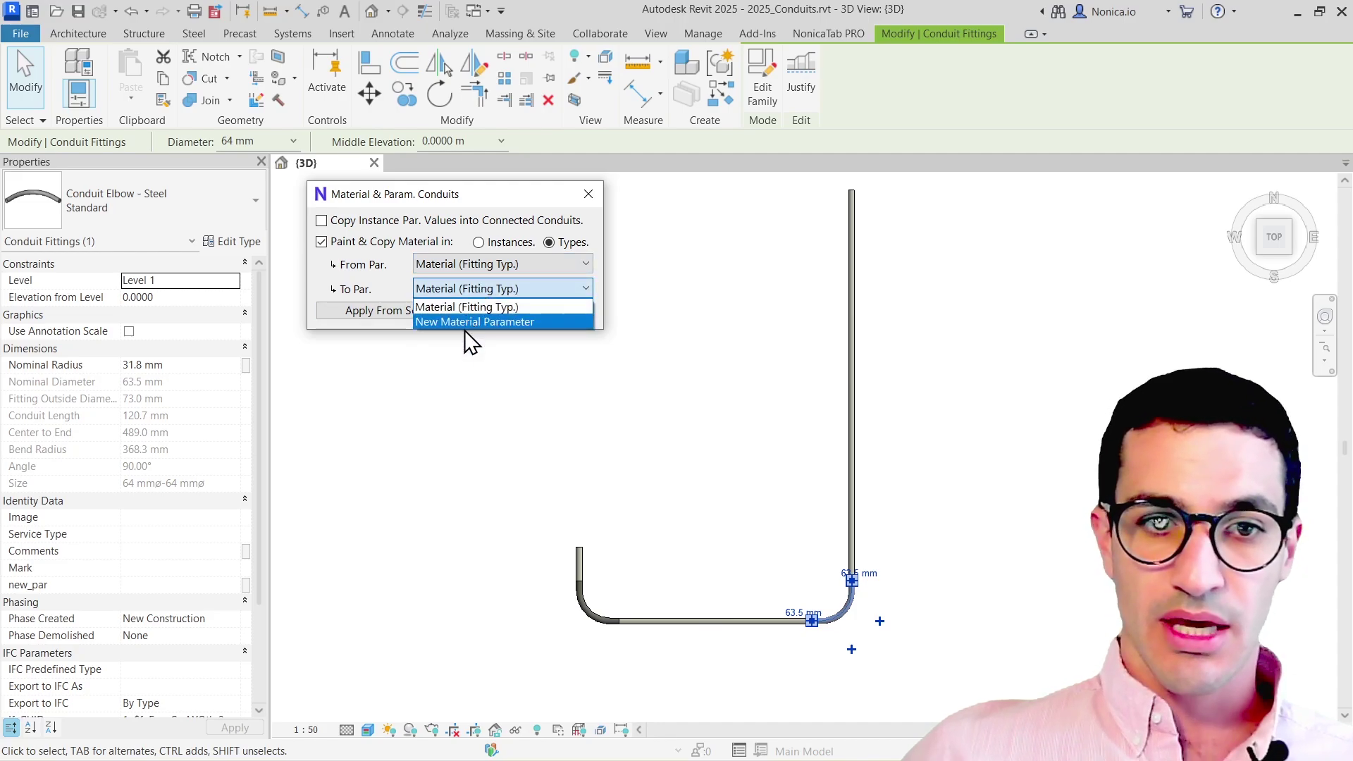
click(470, 306)
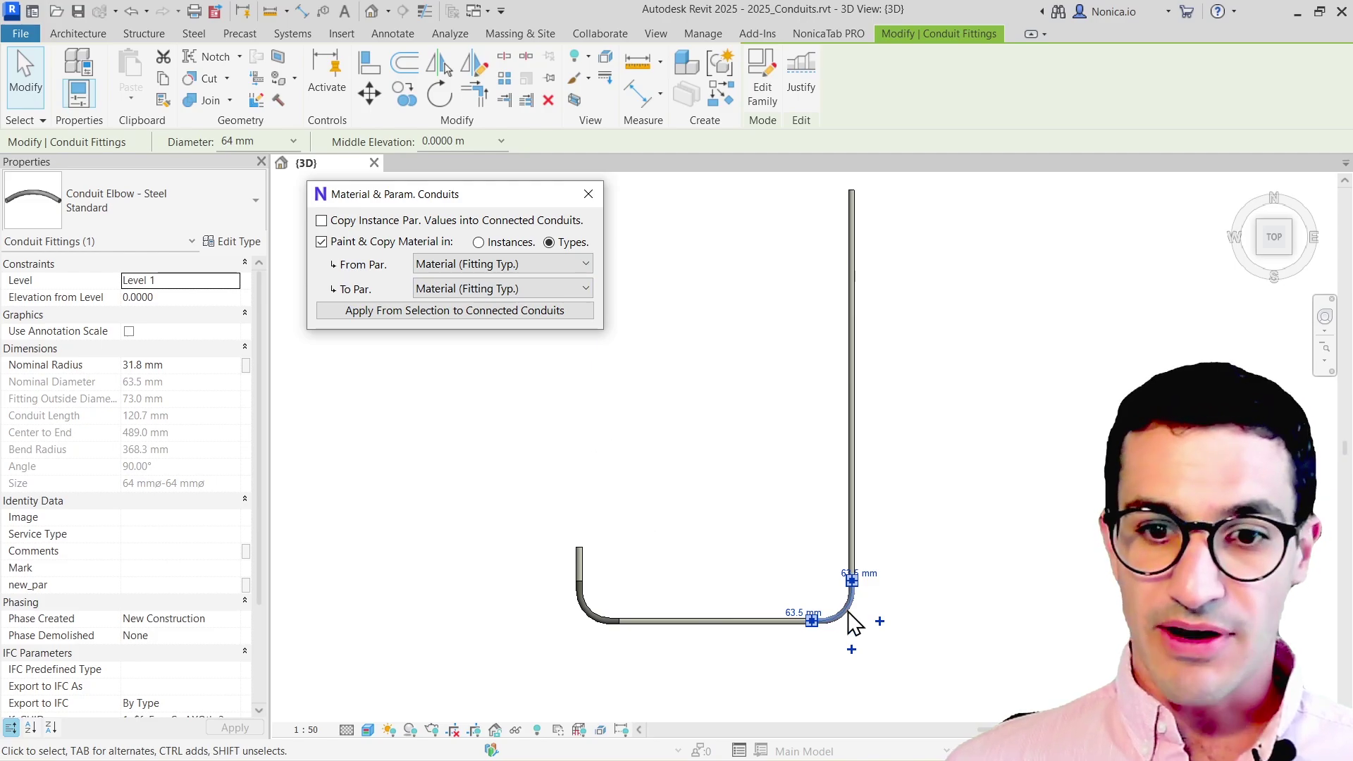
click(429, 312)
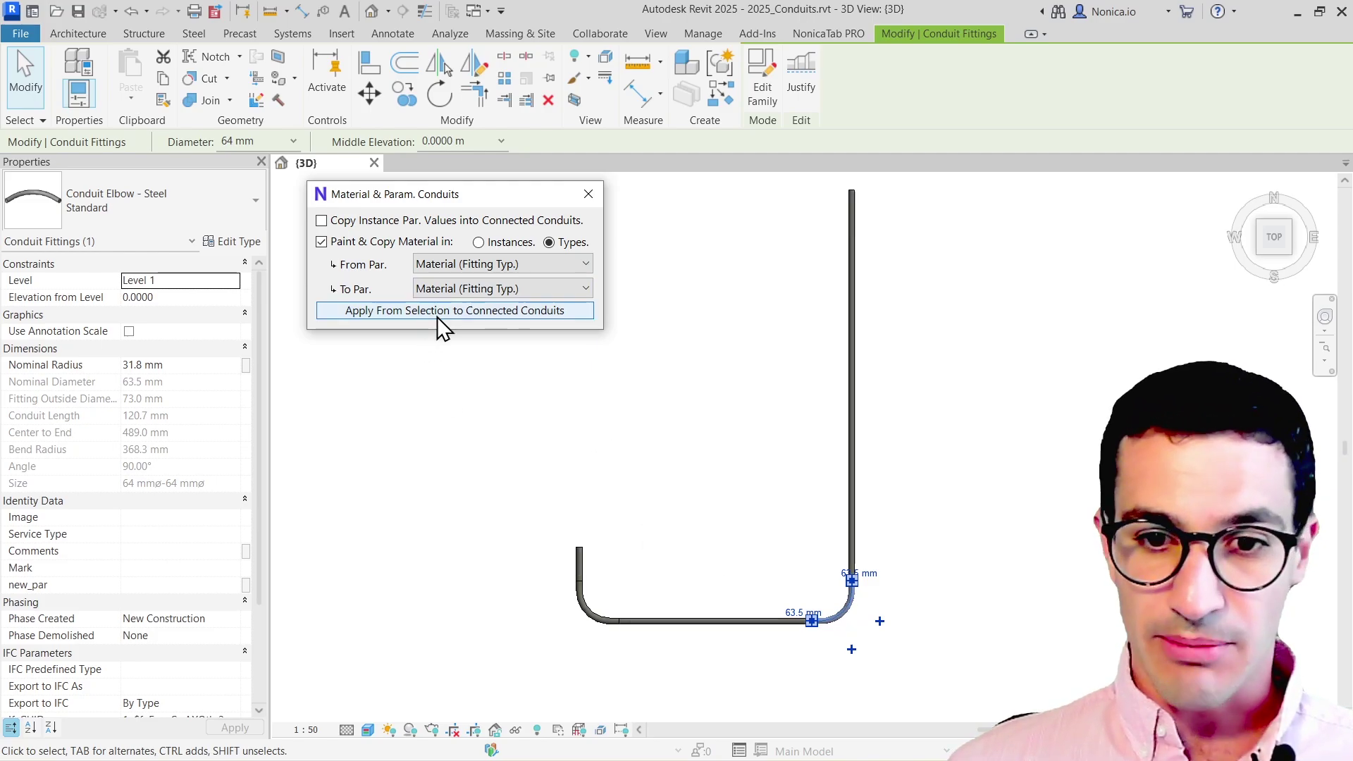
click(708, 517)
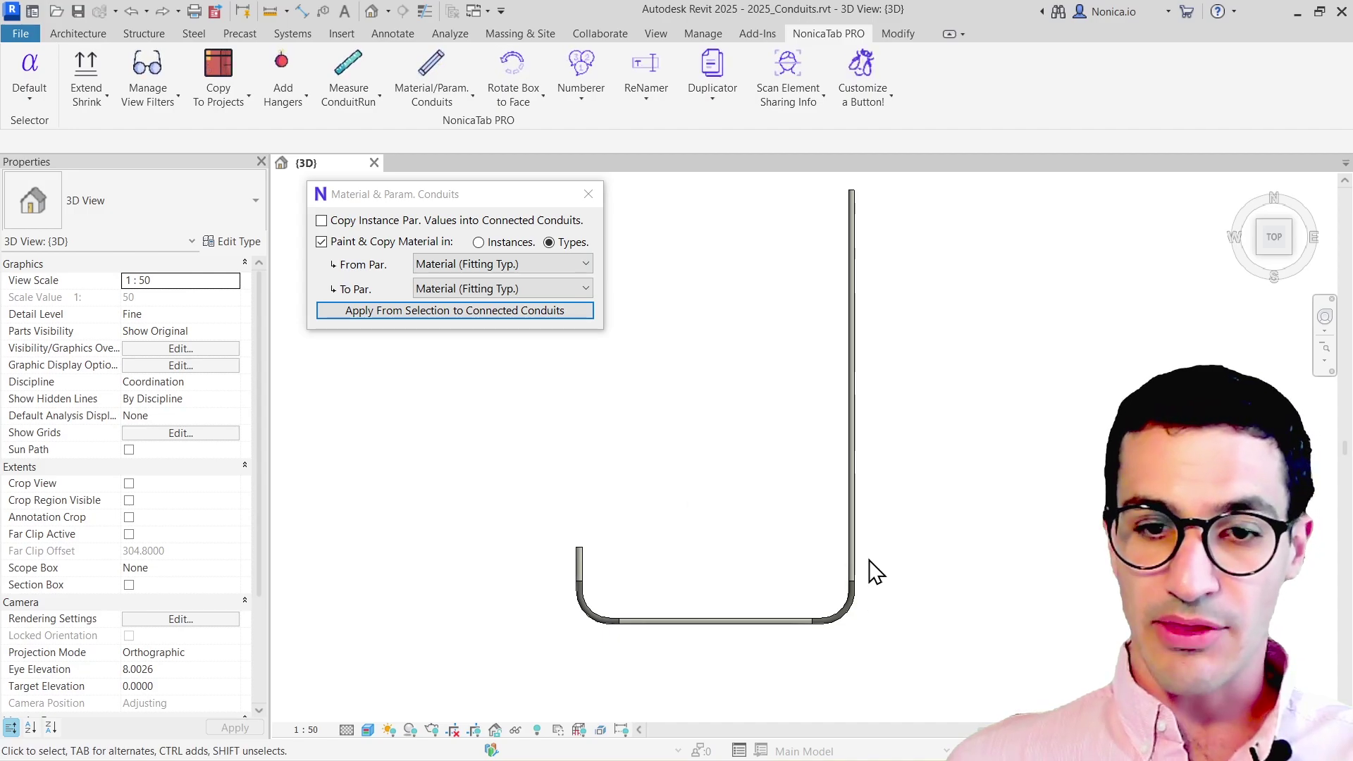
Apply the vertical conduit's Material (Fitting Typ.) to its connected run
click(853, 432)
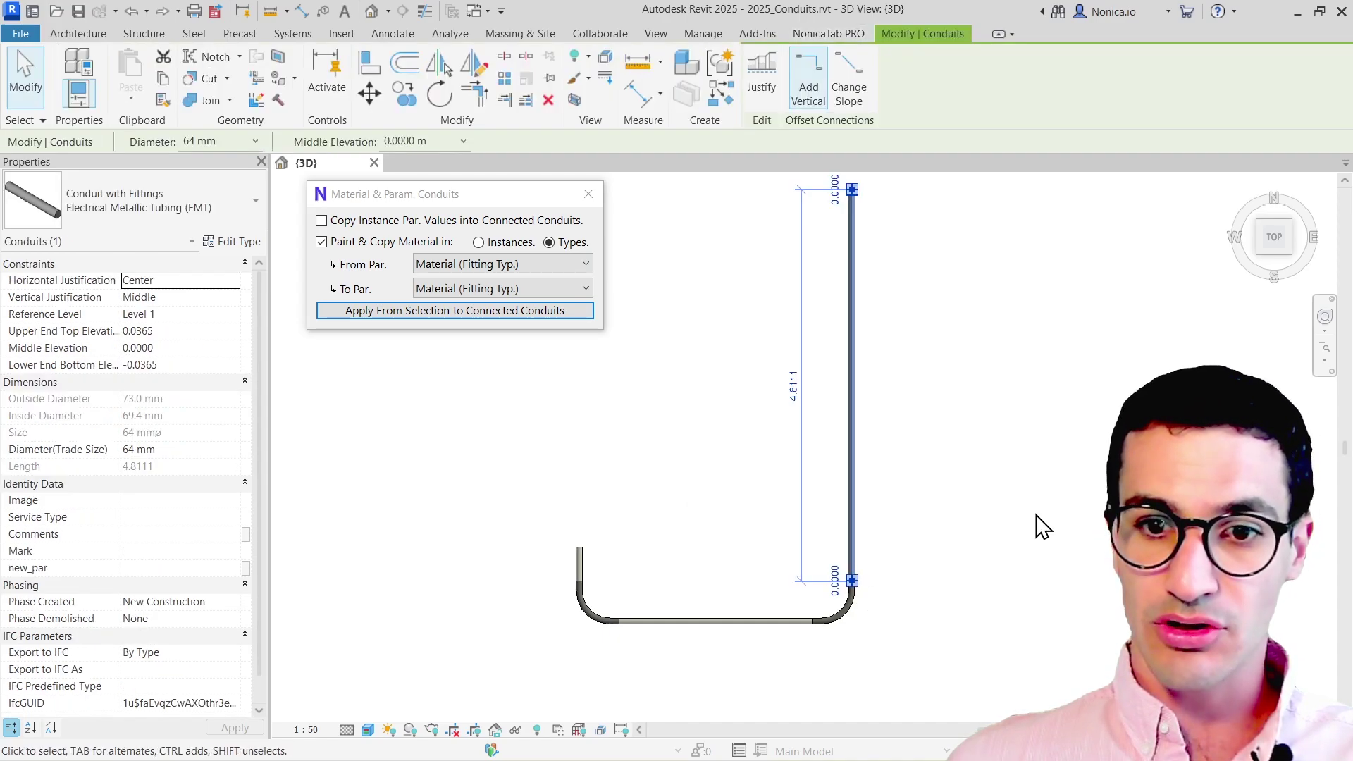
click(472, 264)
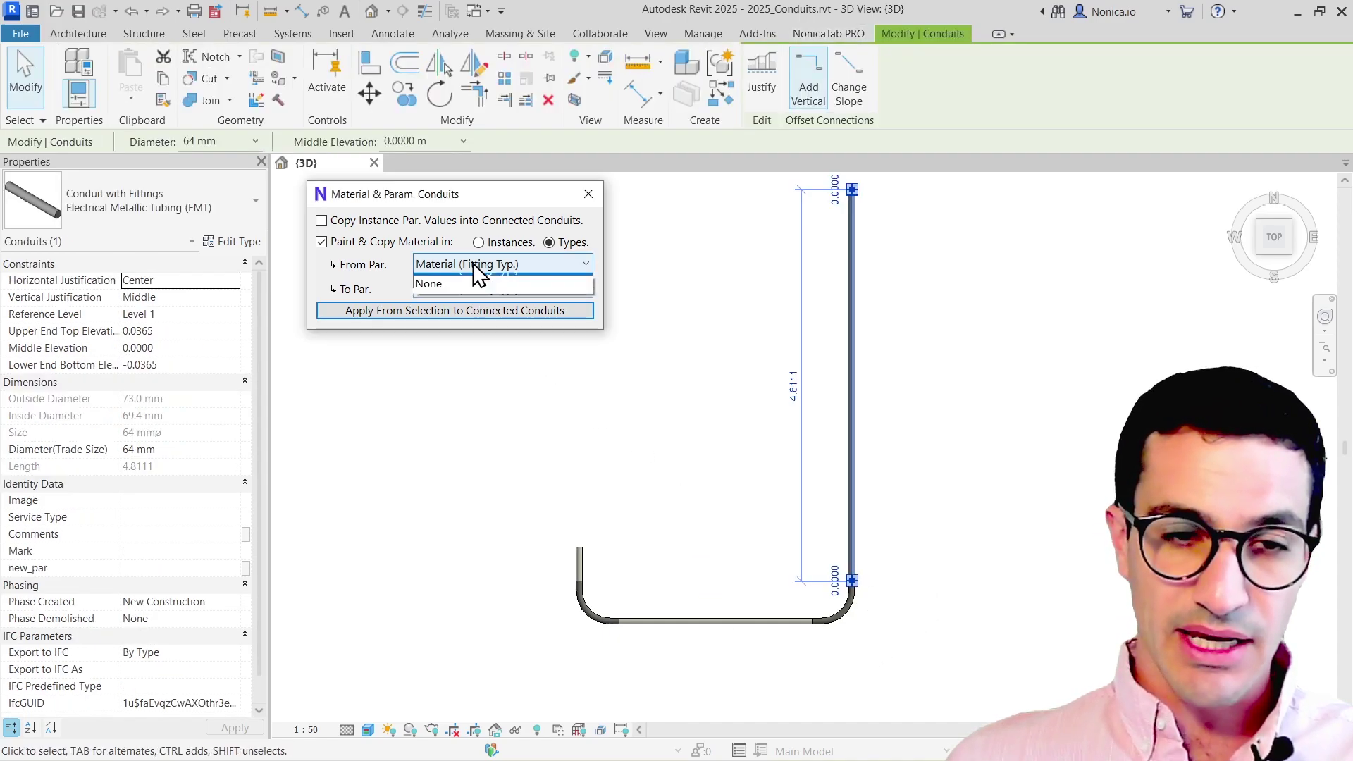
click(476, 280)
click(490, 289)
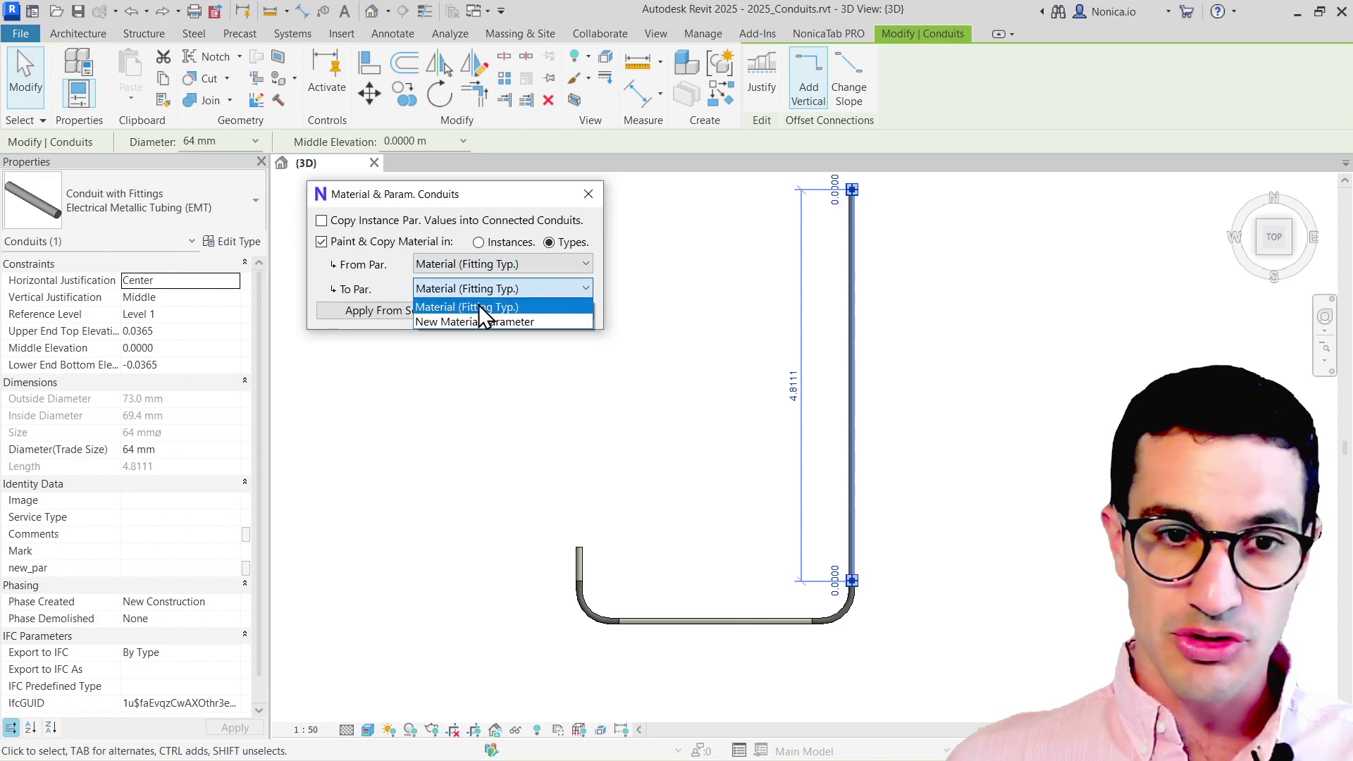
click(479, 304)
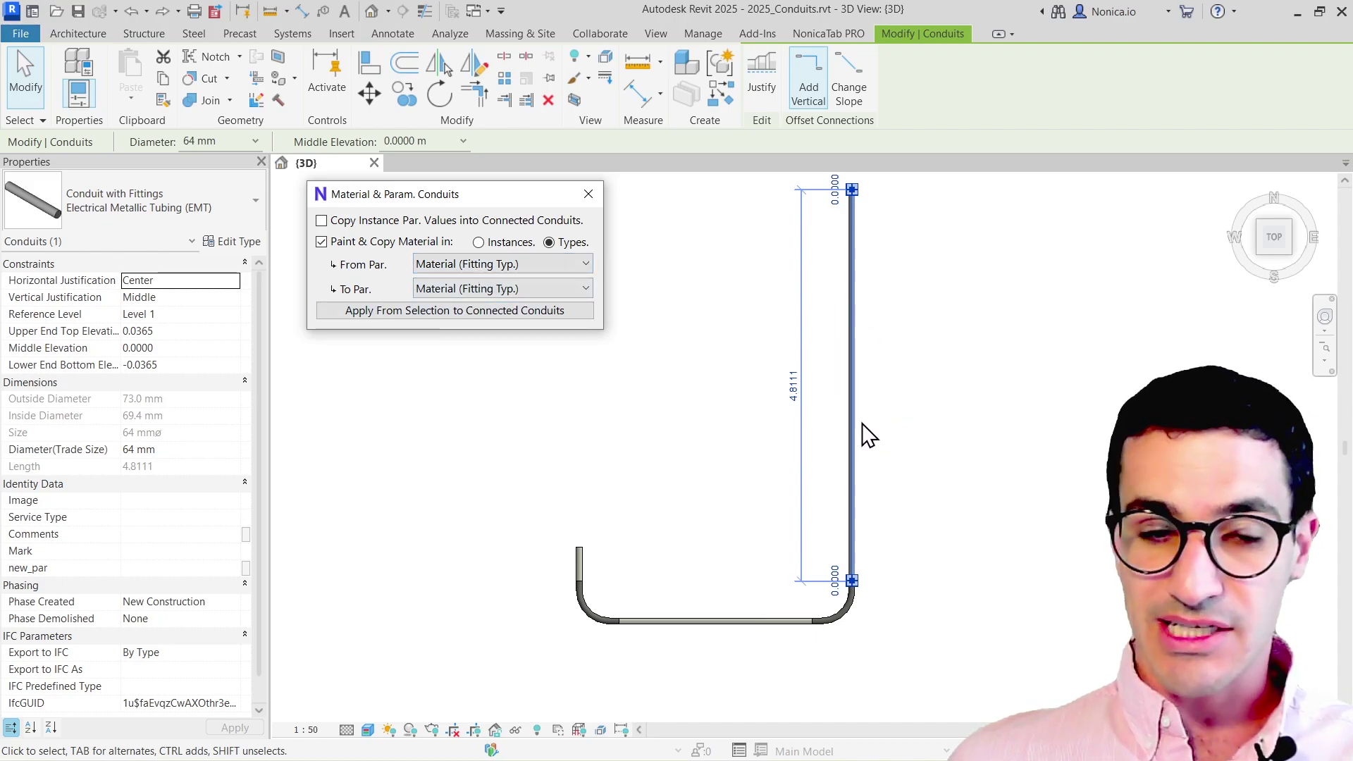
click(403, 313)
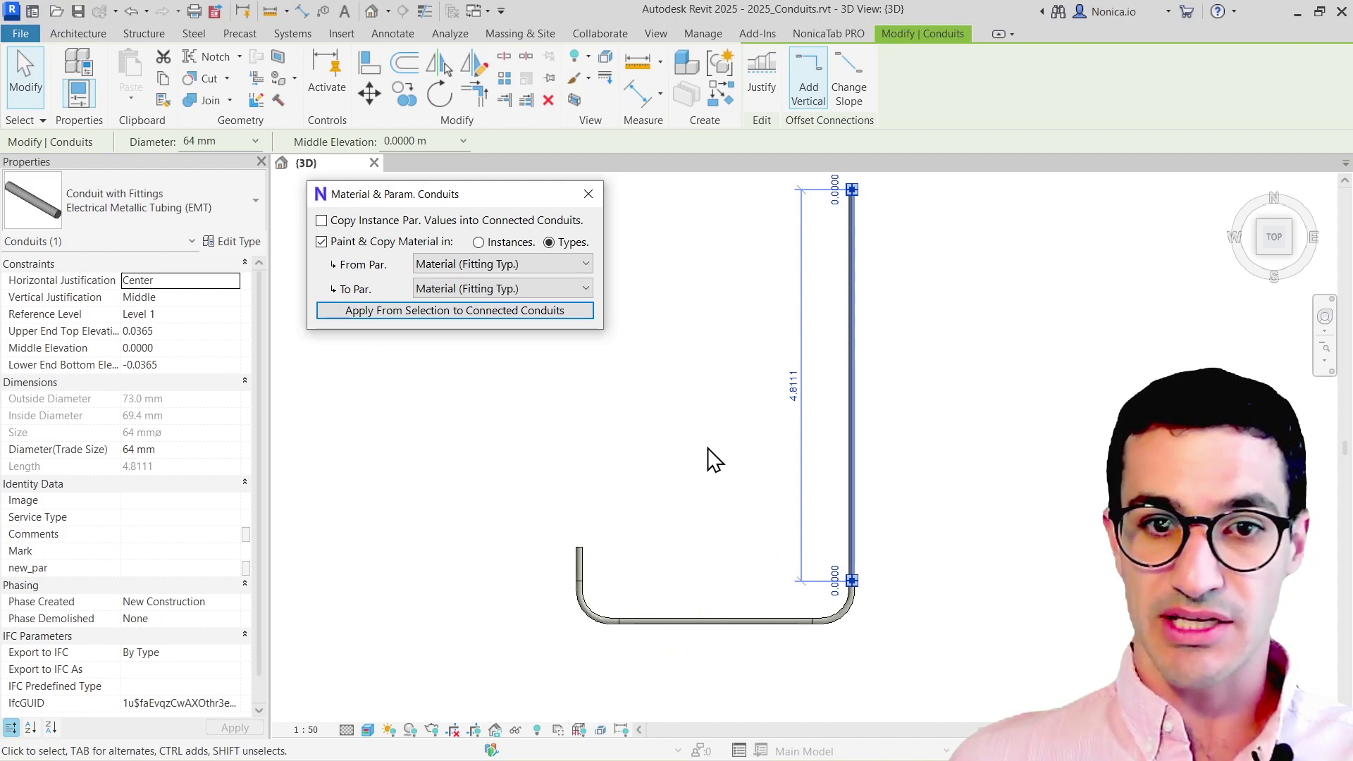
Close the conduit material tool and view the bottom-right elbow's type properties
click(590, 195)
click(847, 616)
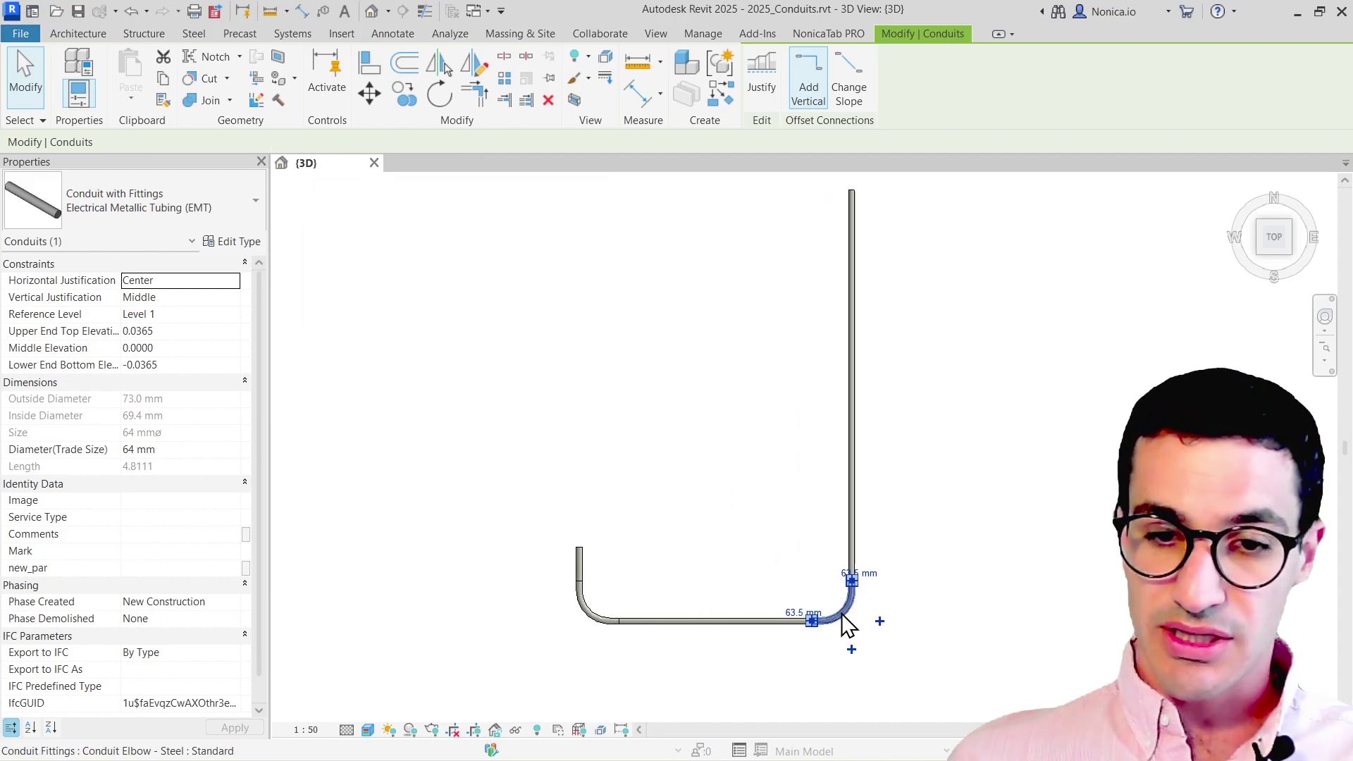
click(225, 241)
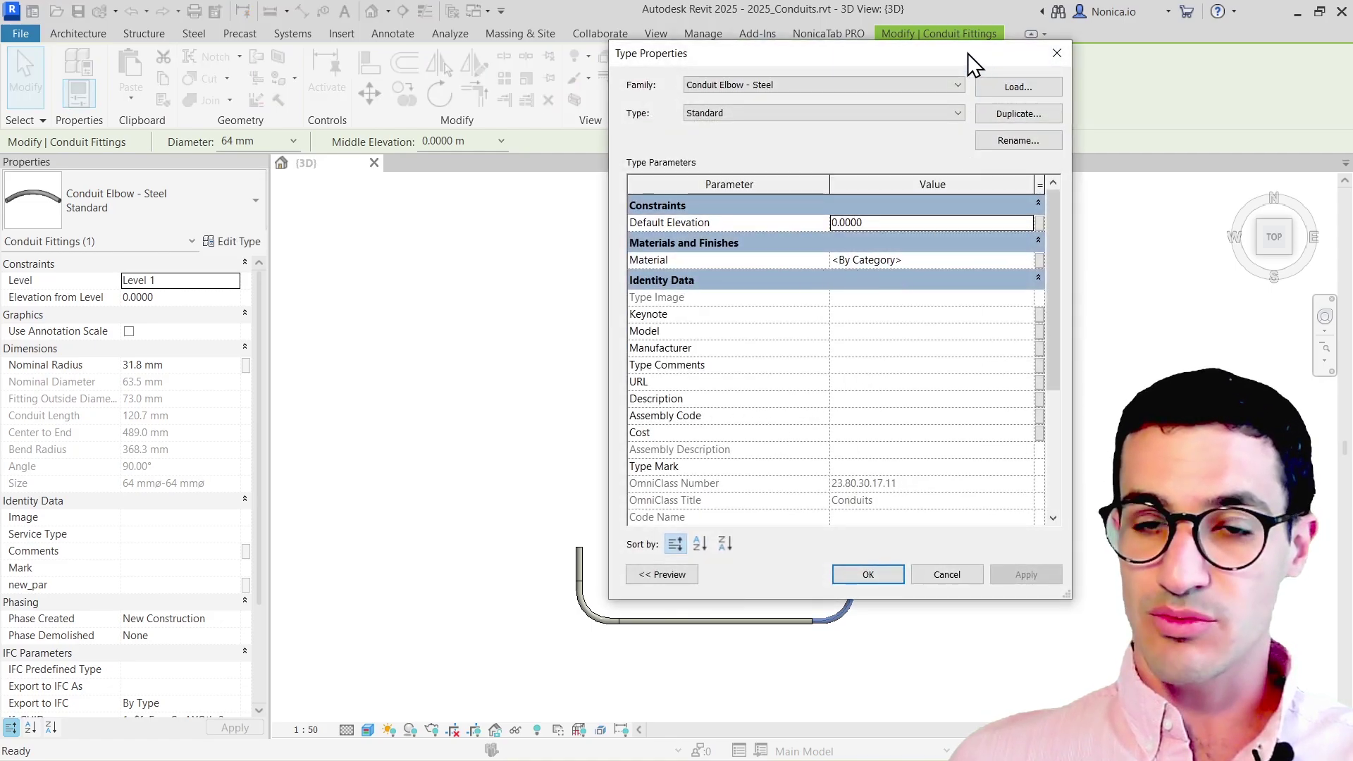
Close the Conduit Elbow - Steel Type Properties and pan to show both U-shaped conduit runs
click(930, 61)
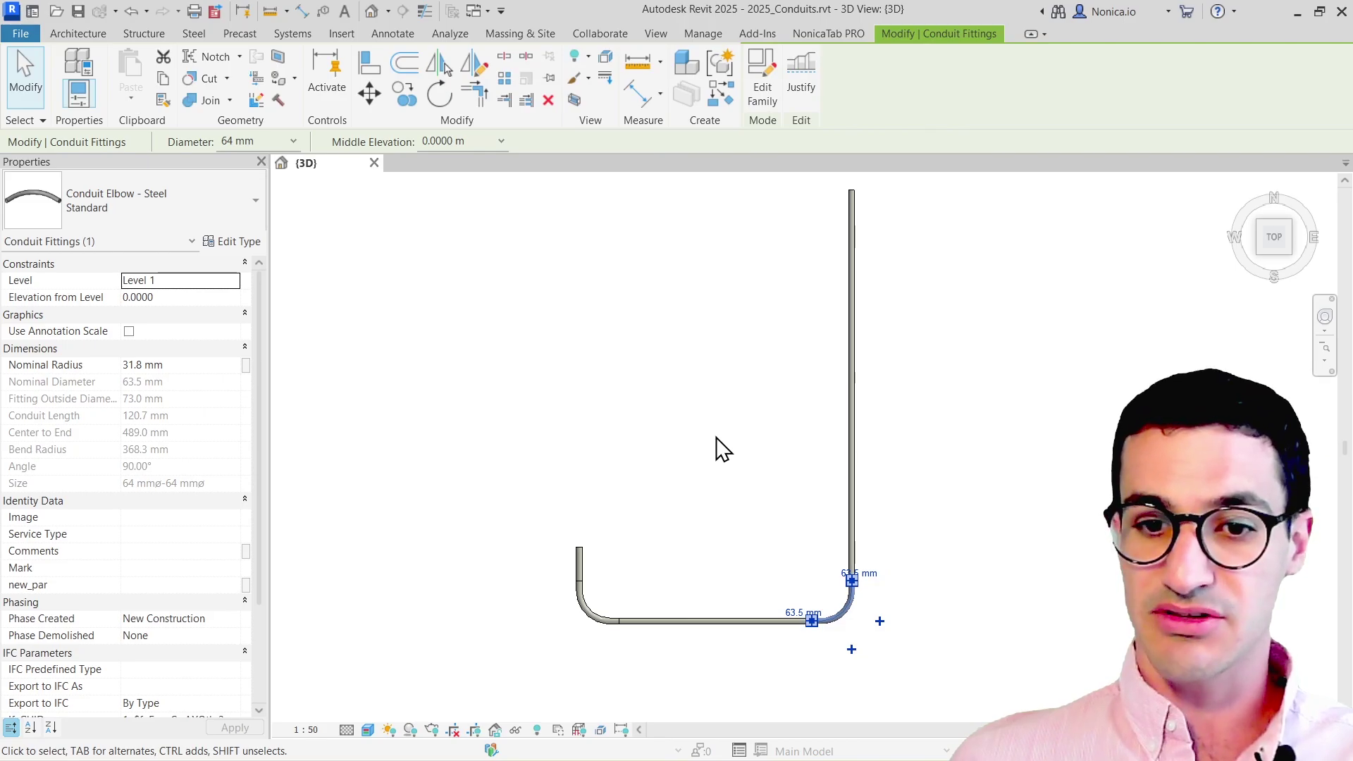
scroll(659, 455, down, 4)
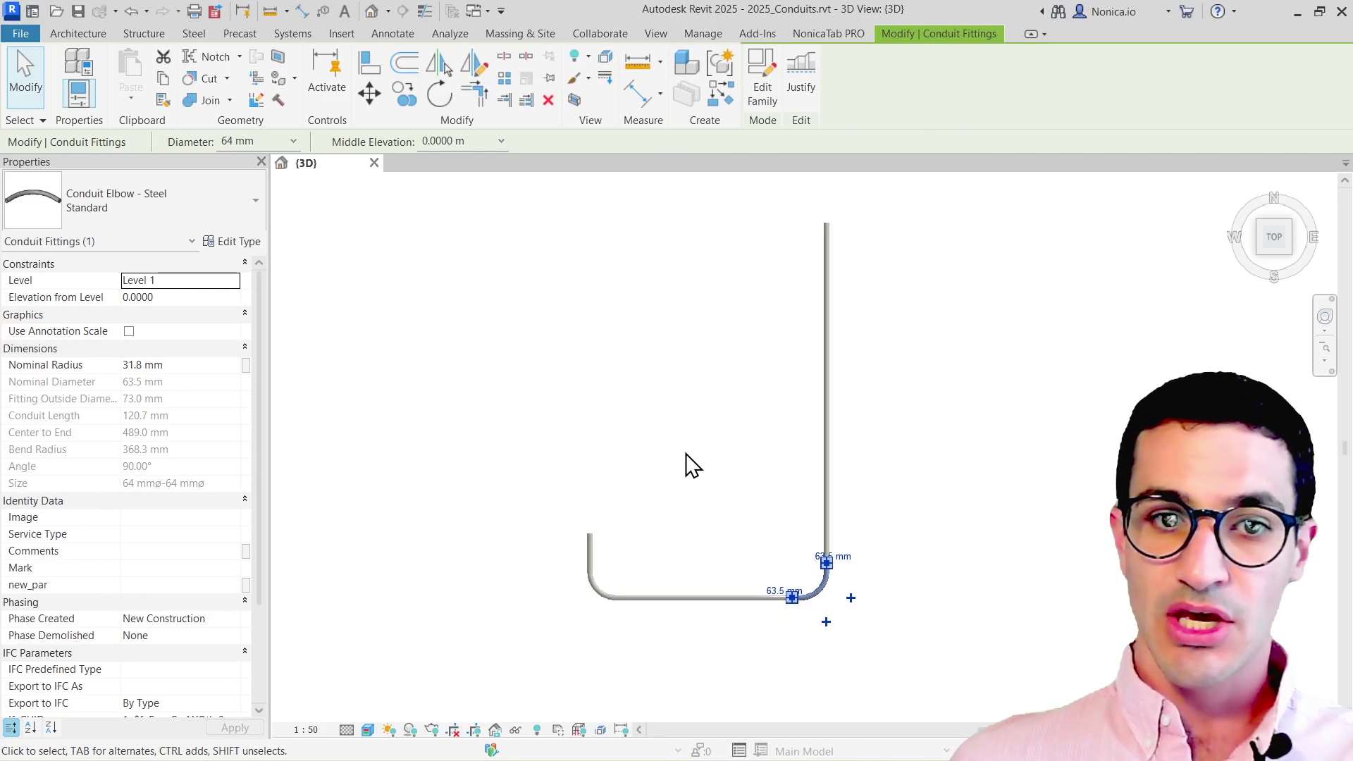
scroll(540, 395, up, 1)
click(529, 426)
middle_drag(528, 423, 692, 442)
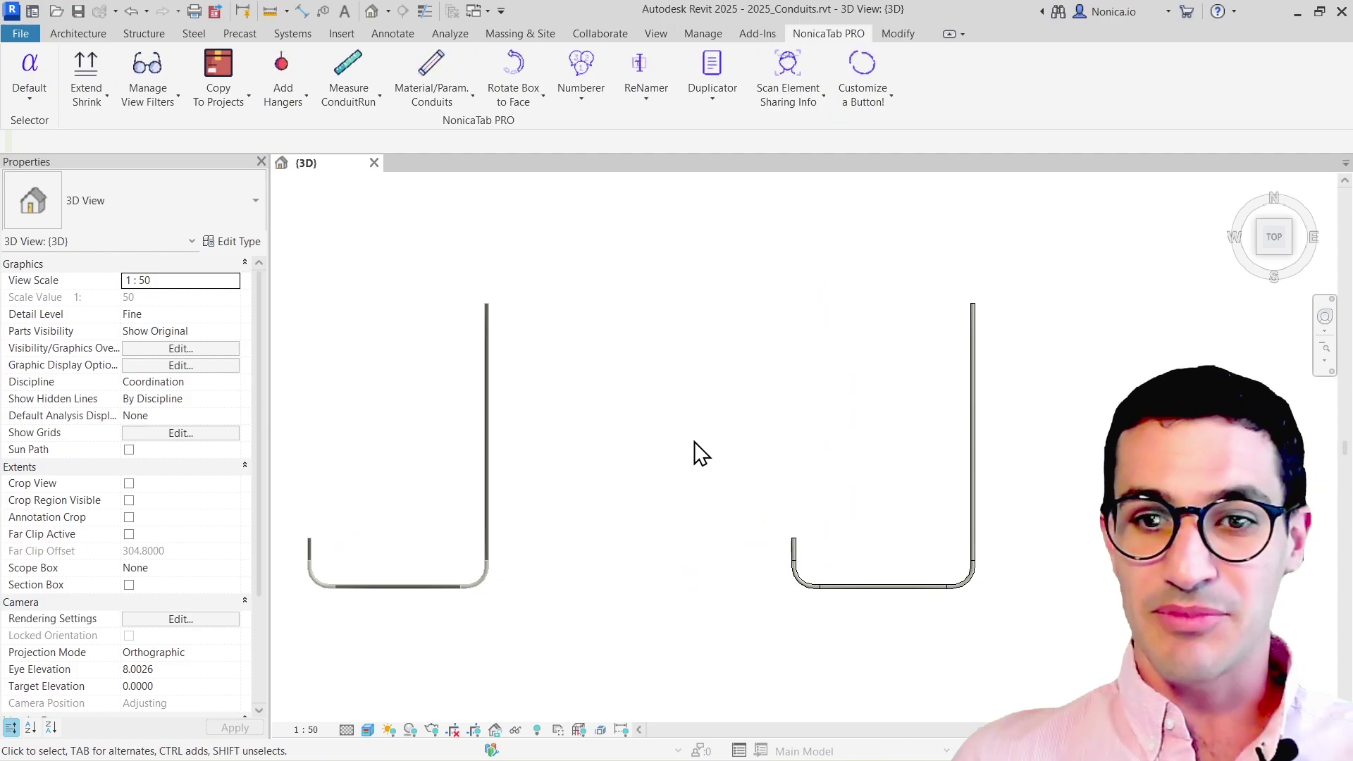